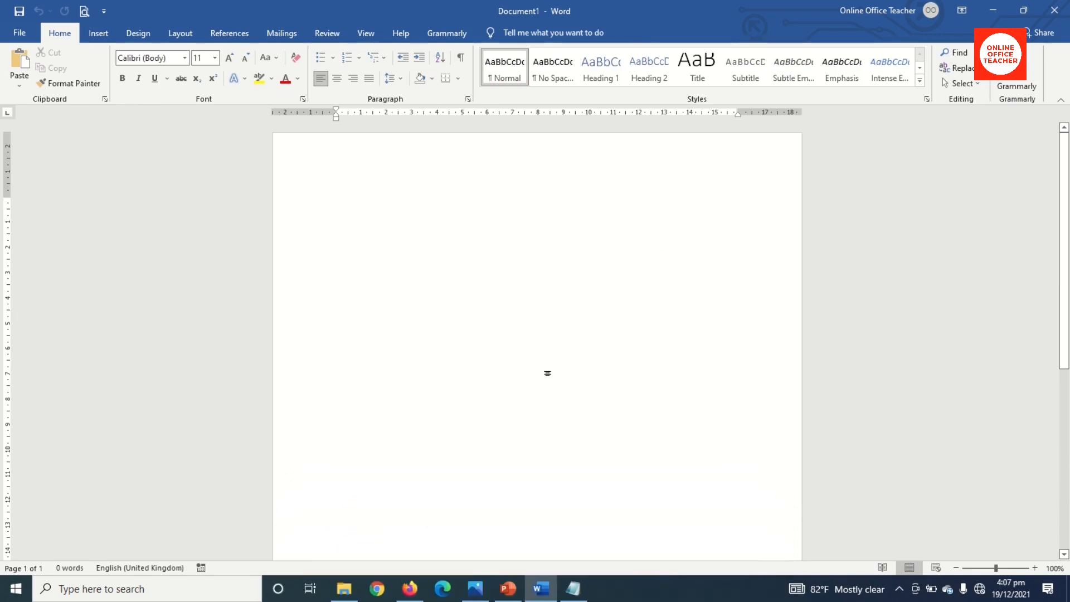
- Enter "General Company Limited" and "Employee performance appraisal form" as two title lines at the start of the document
text(general )
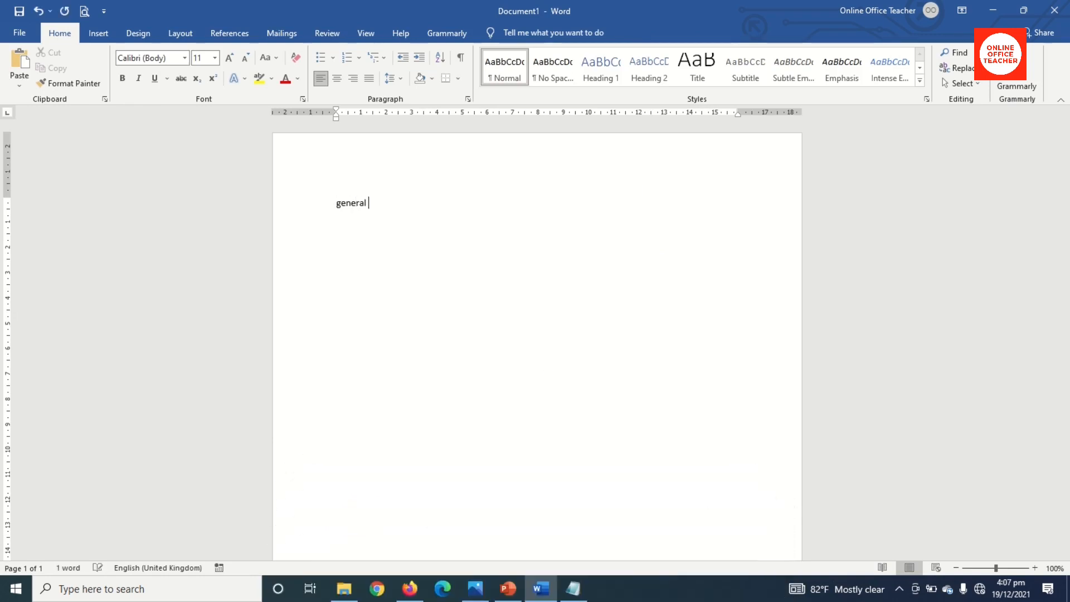
text(Company Limited)
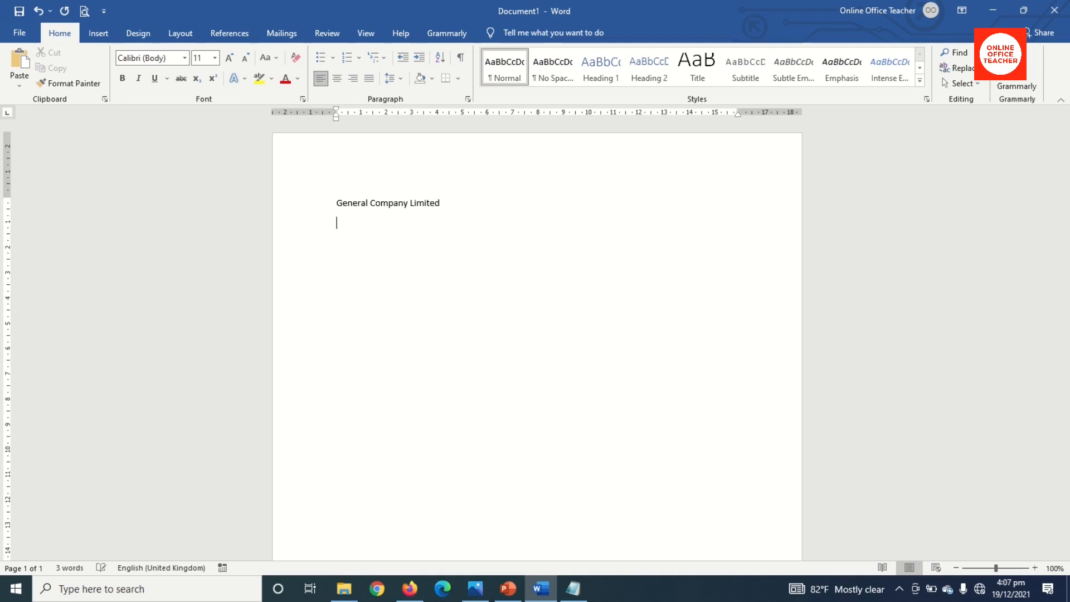
key(Return)
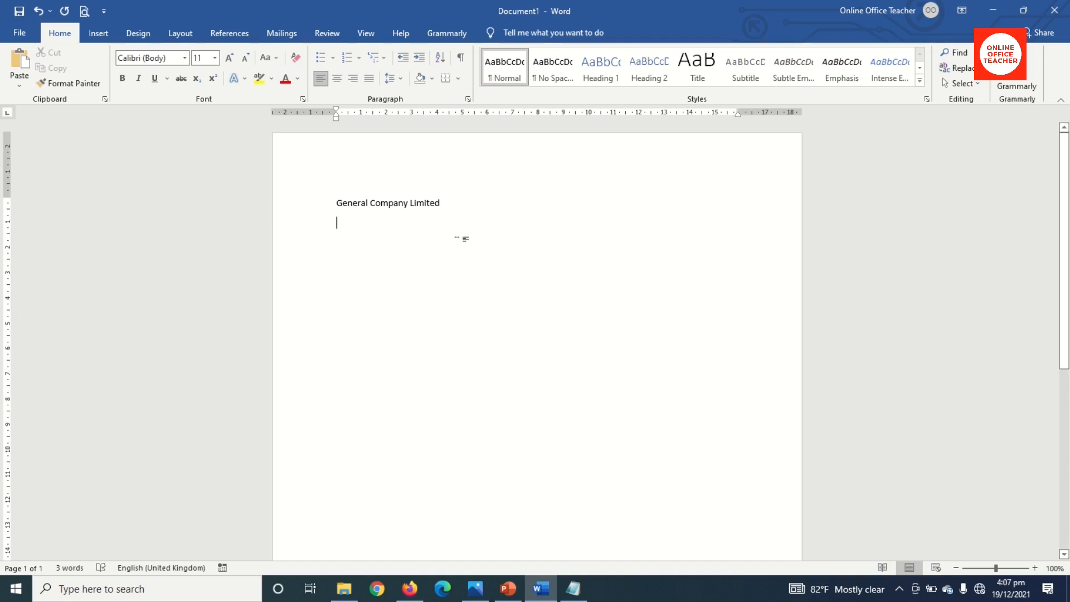
text(emplo)
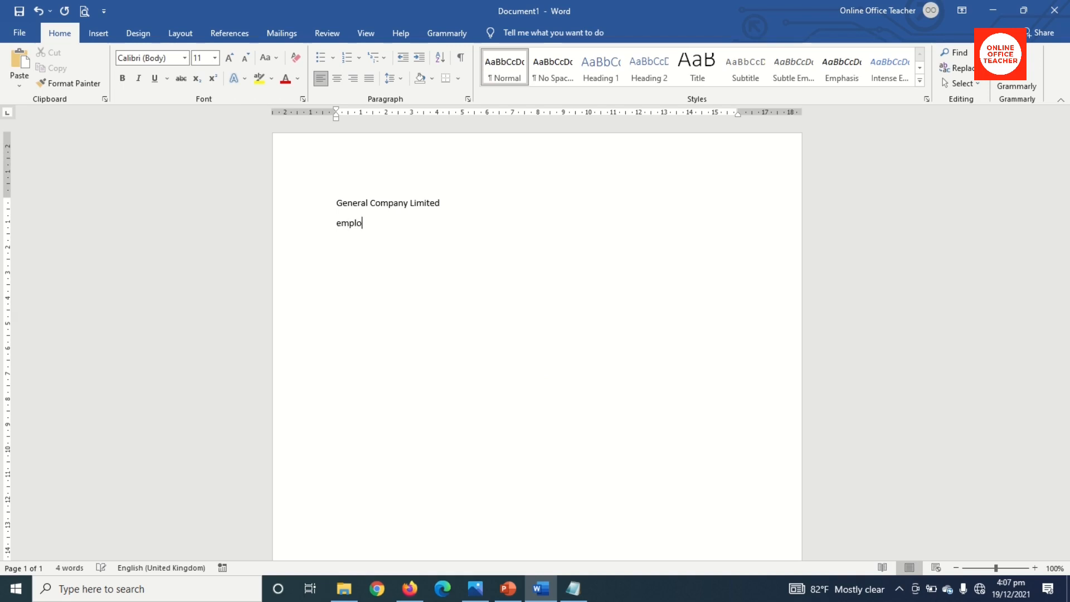
text(yee appraisal performance)
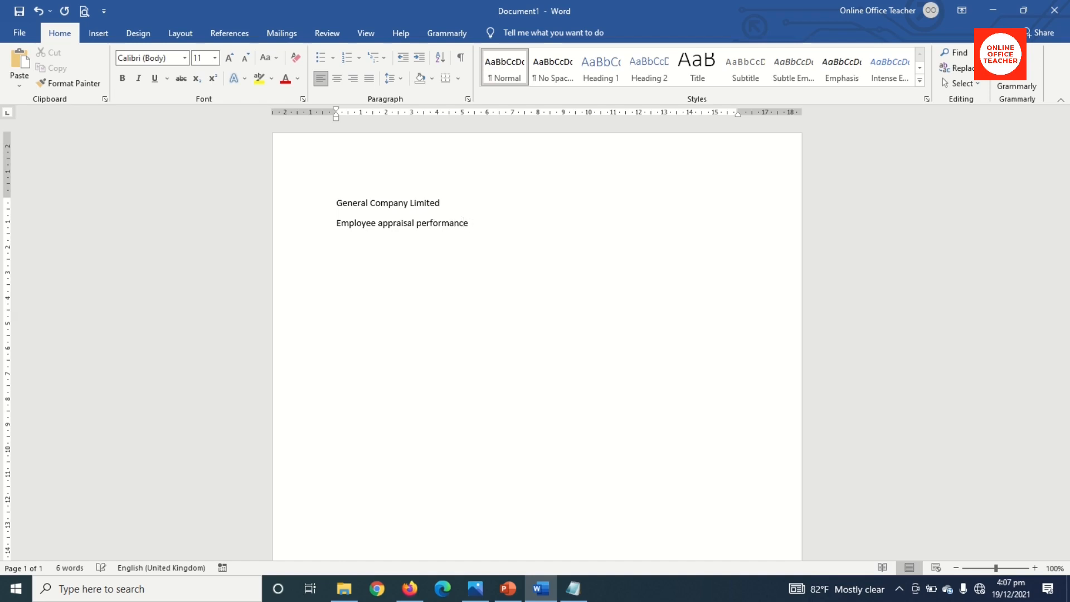
text( form)
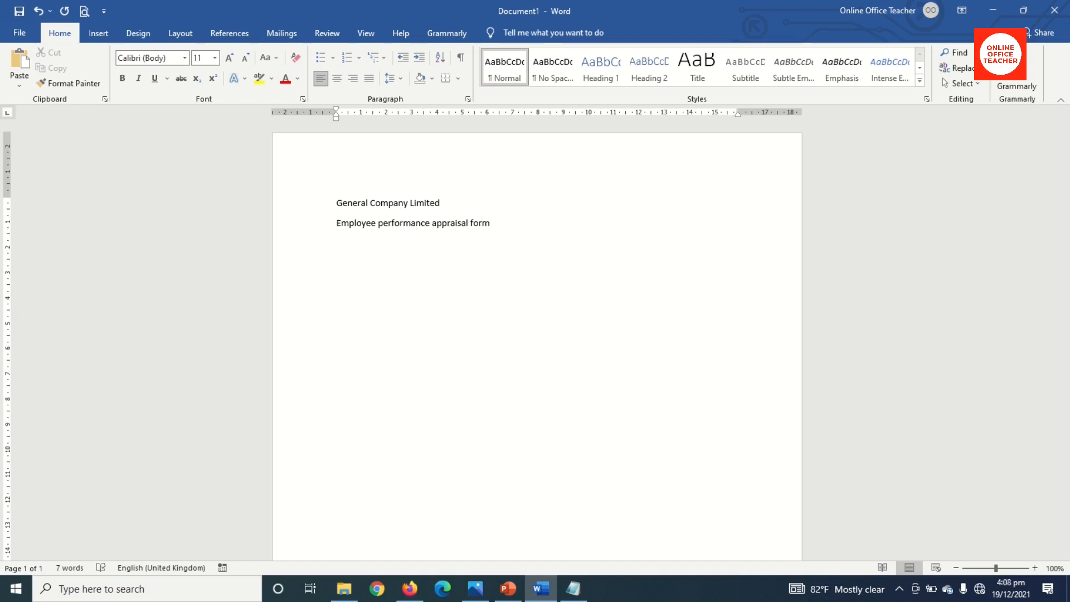
key(Return)
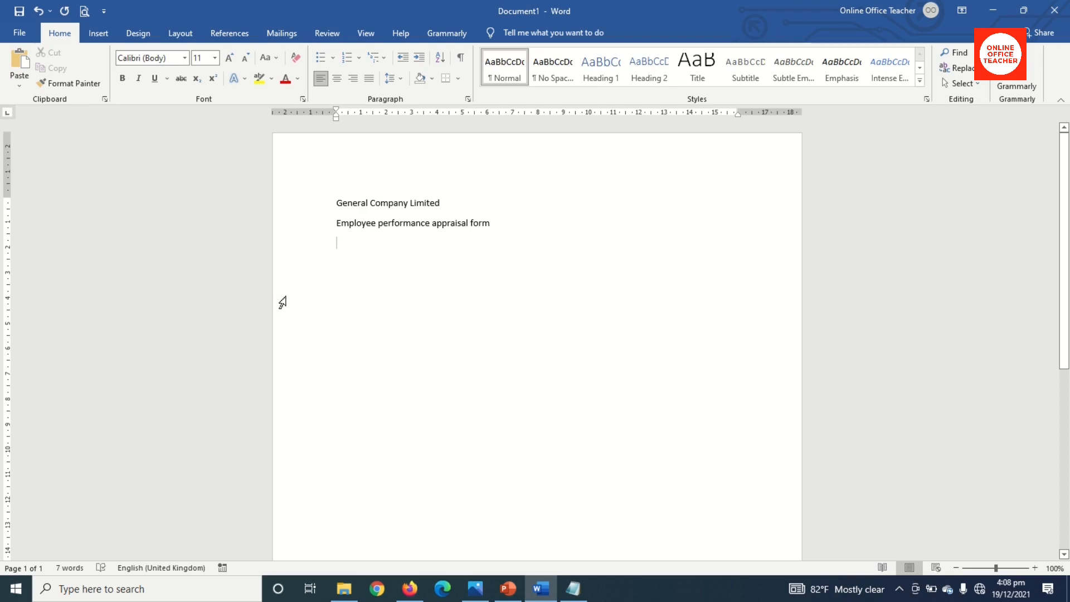
- Insert a table with four columns and five rows below the title lines
click(98, 34)
click(100, 77)
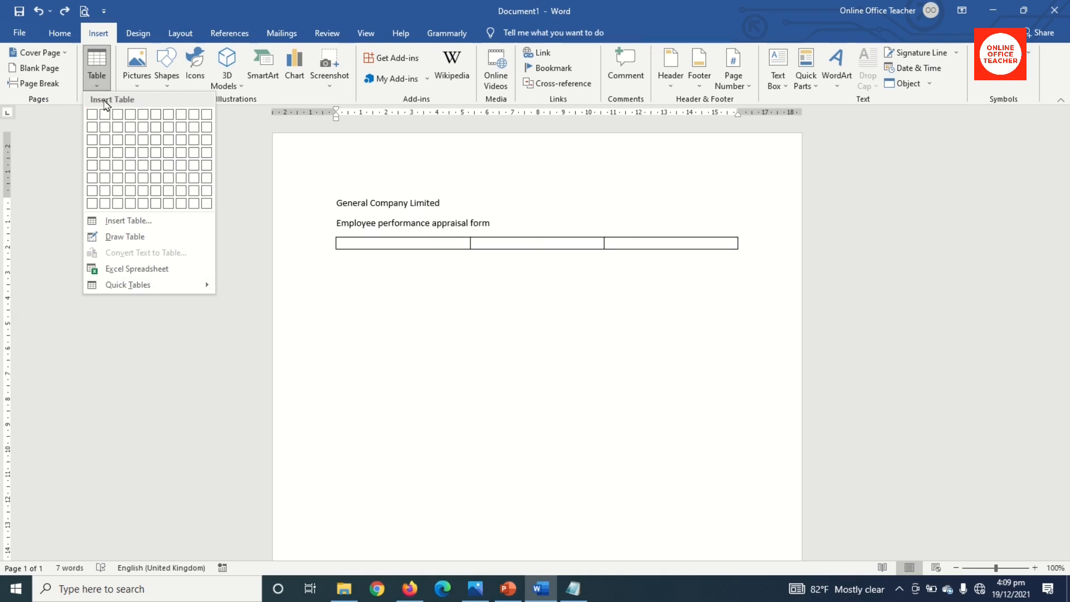
click(129, 168)
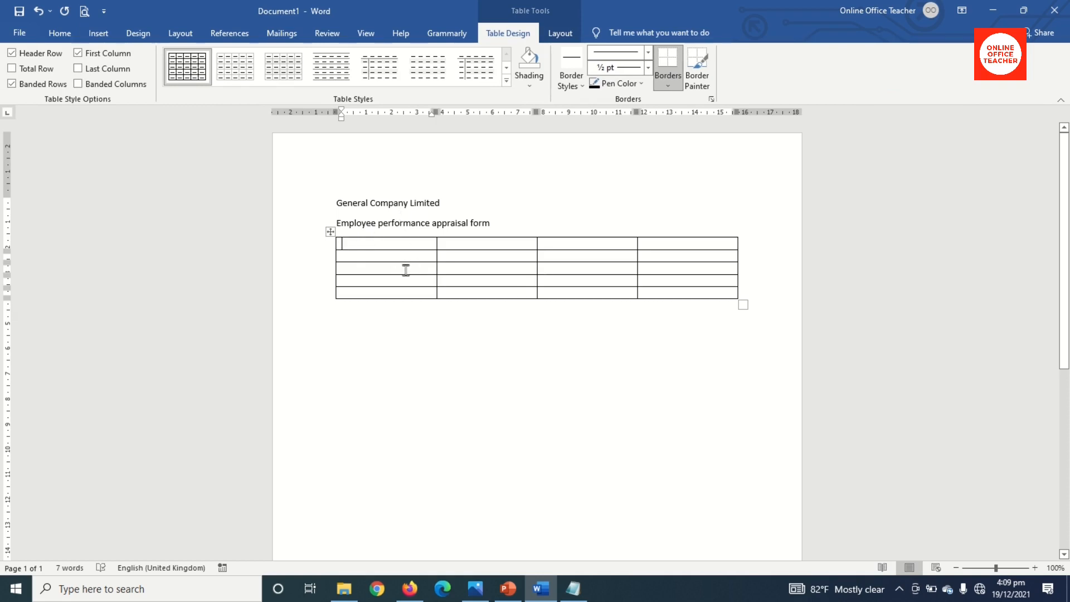
- Label the first table row with "Name:" in the first column and "Employee id no:" in the third
text(name)
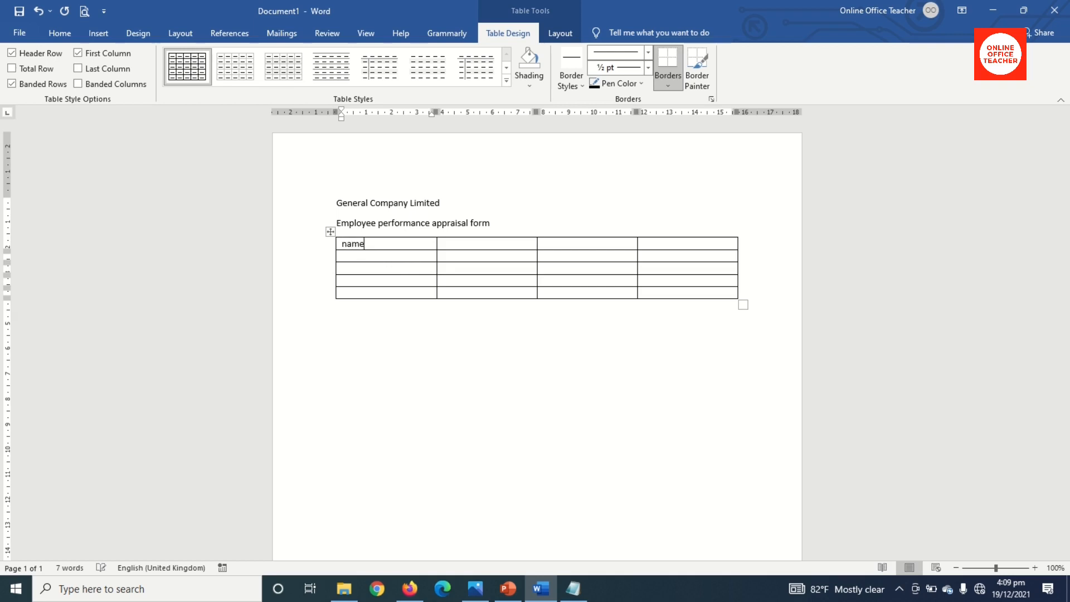
text(:)
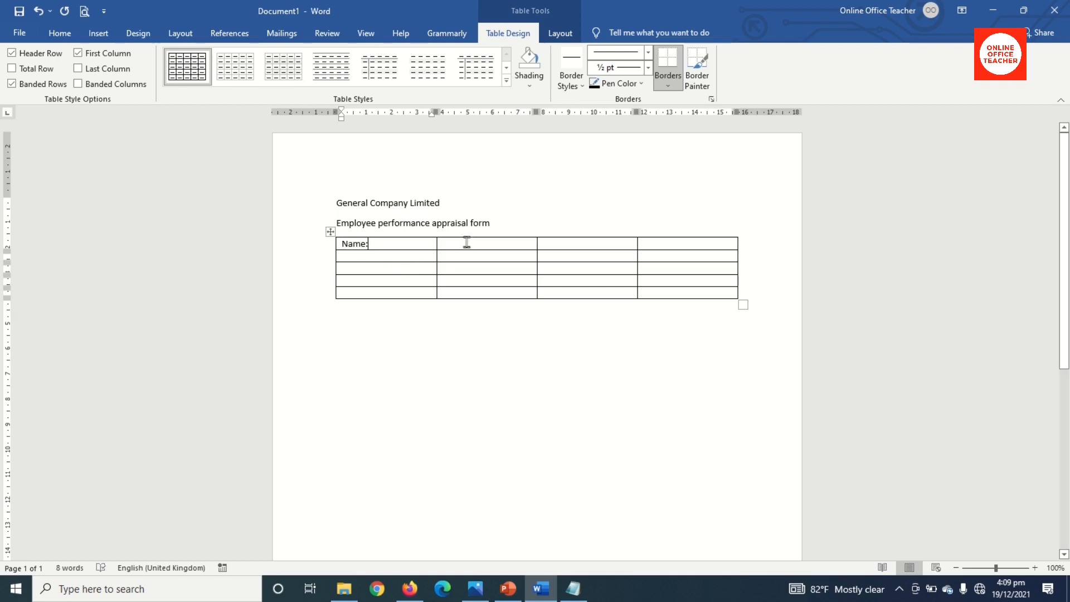
click(564, 245)
text(employee id)
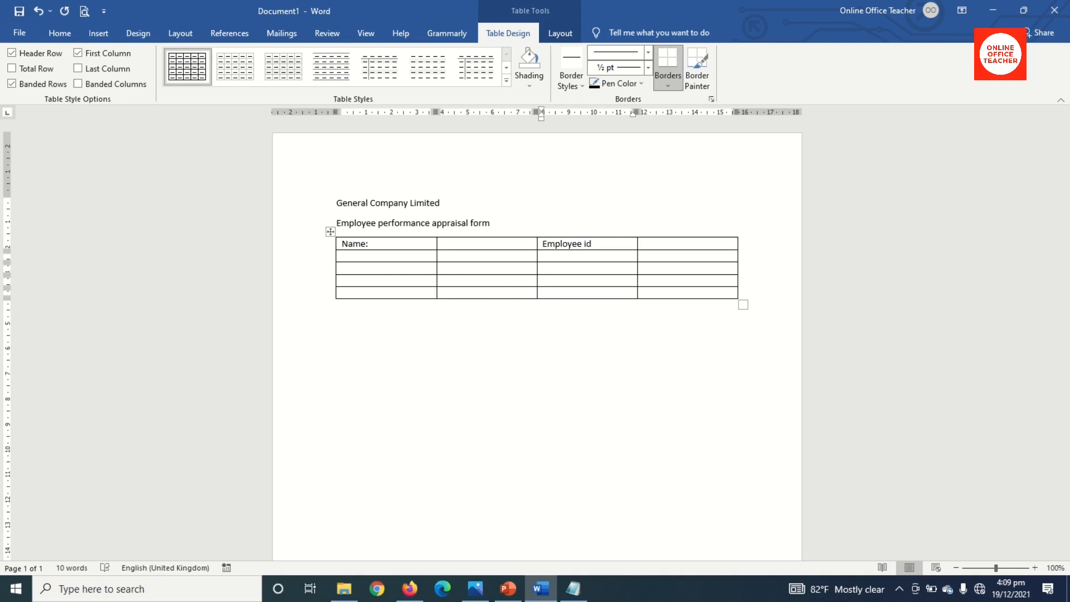
text( no:)
- Label the second table row with "Job title:" in the first column and "Department:" in the third
click(369, 254)
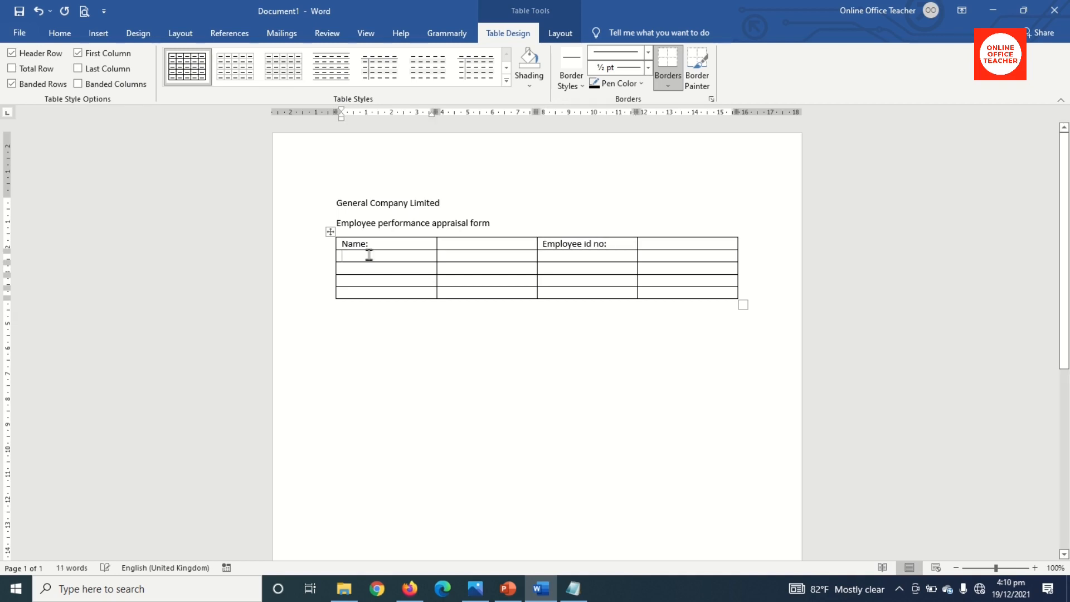
text(Job title:)
click(568, 256)
text(Department:)
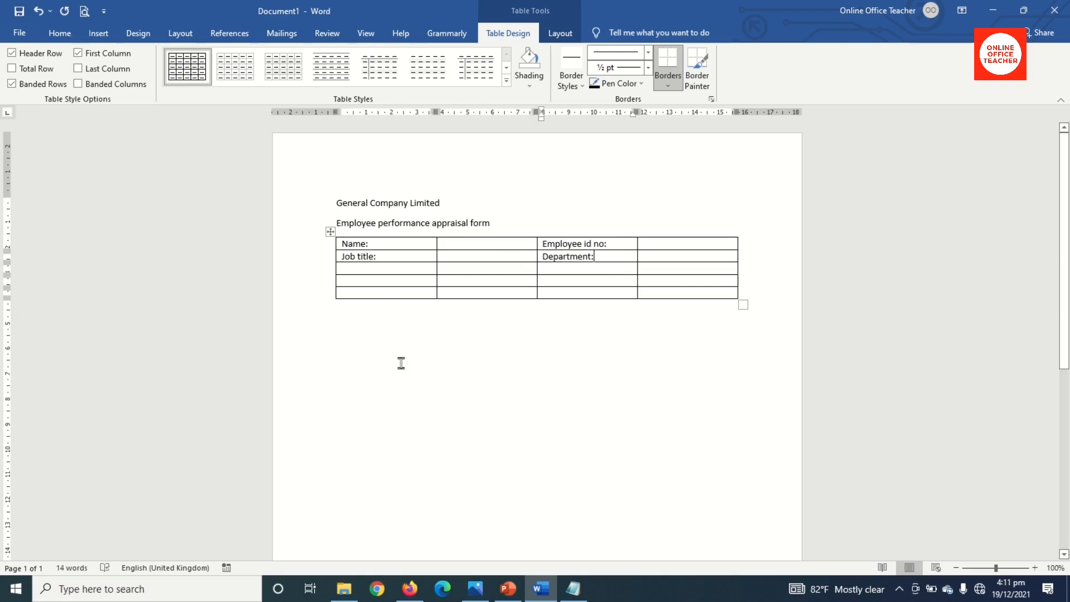
- Label the third row "Type of appraisal:", with a yearly option in the second column and "Special:" in the fourth
click(357, 269)
text(Type of appraisal:)
click(460, 266)
text(yea)
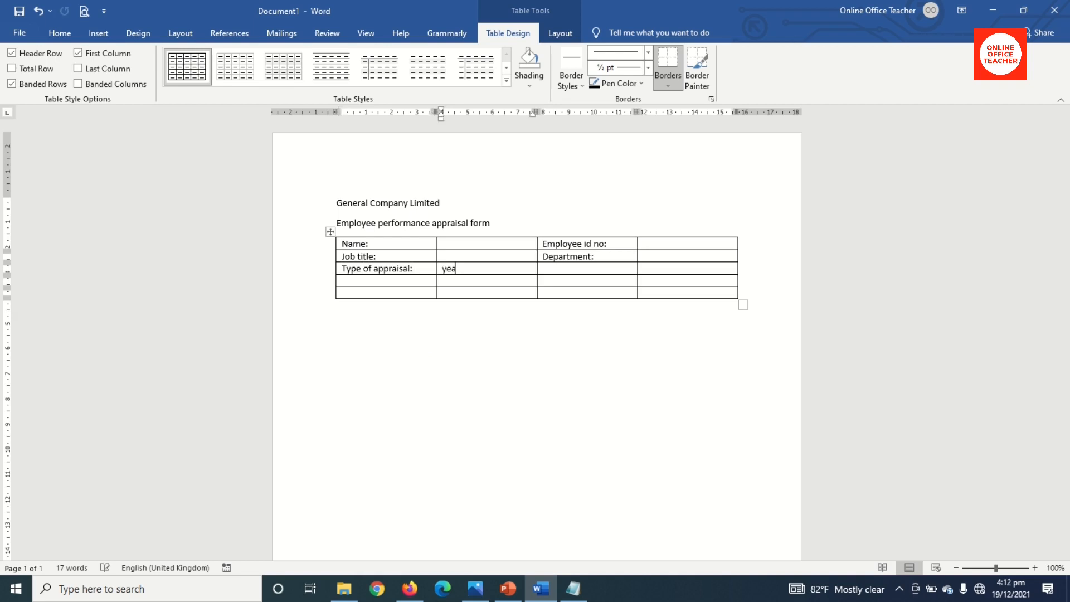
key(Tab)
key(Tab)
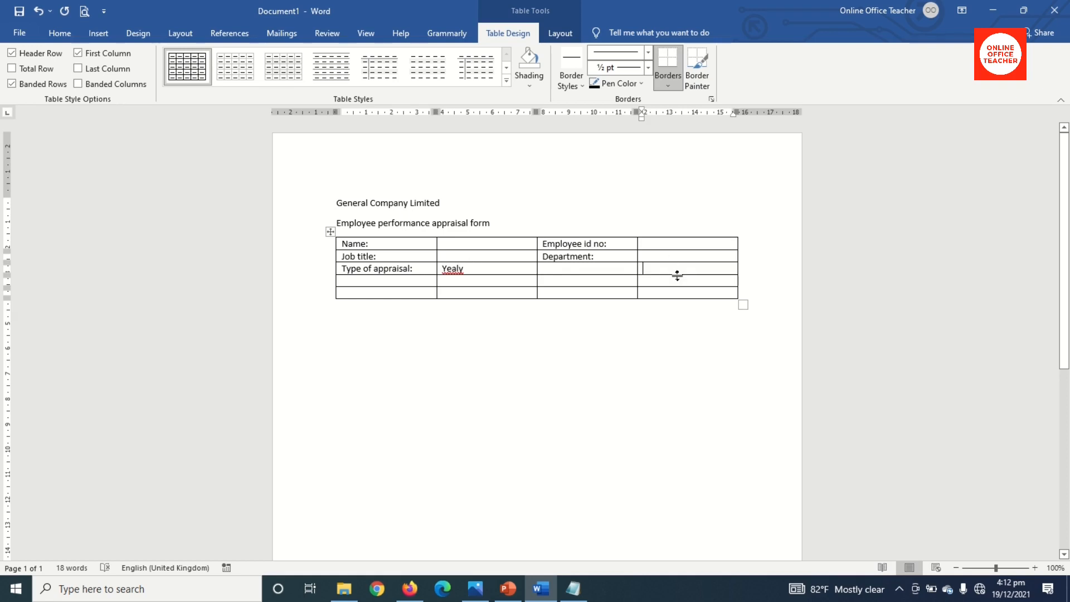
text(sp)
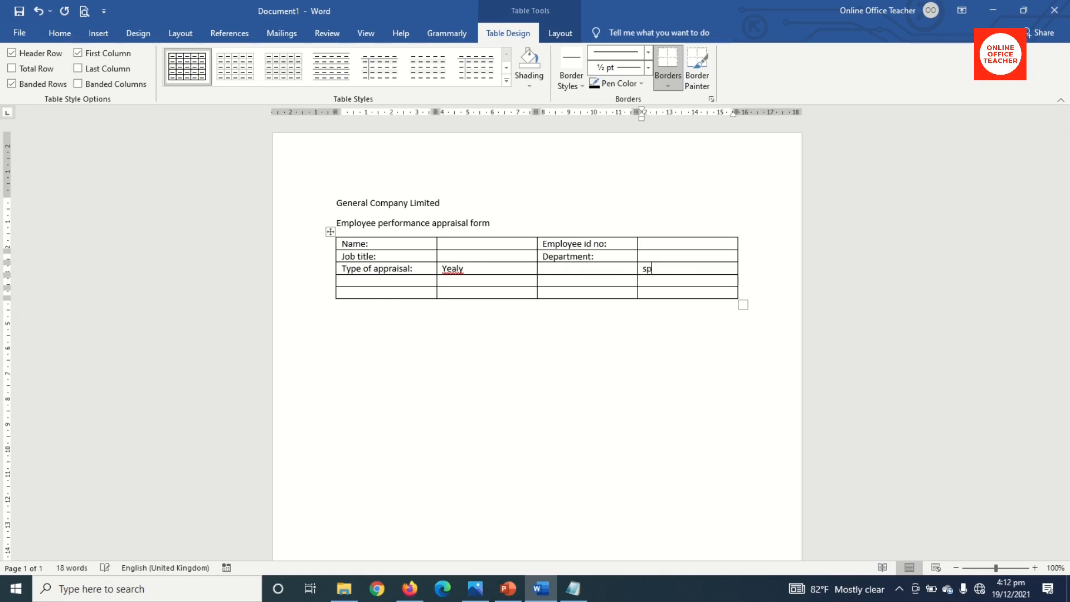
text(ecial:)
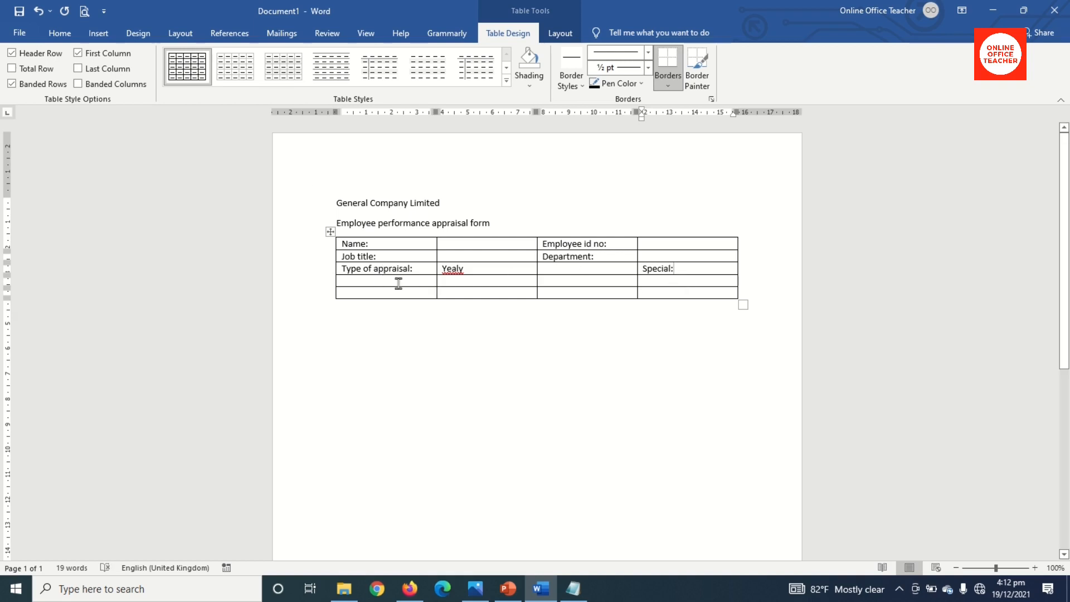
- Correct the second cell of the type of appraisal row to read "Yearly:"
click(471, 268)
click(691, 267)
click(455, 270)
text(rly:)
key(End)
text(:)
- Label the fourth row "Appraisal period:", with "From:" in the second column and "To:" in the fourth
click(372, 282)
text(a)
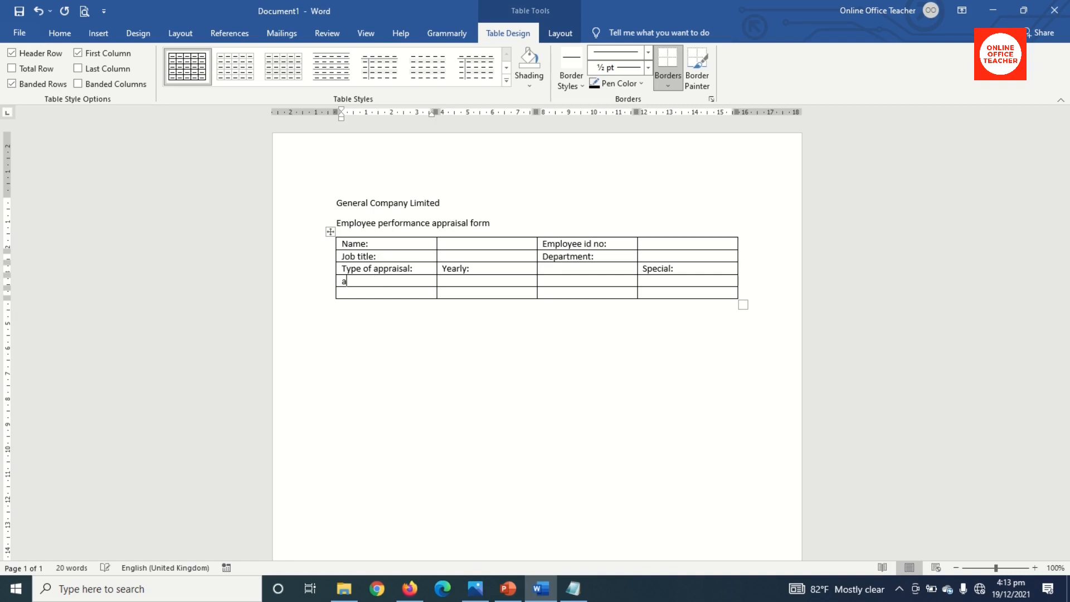
key(BackSpace)
text(raisal period:)
key(Tab)
text(from)
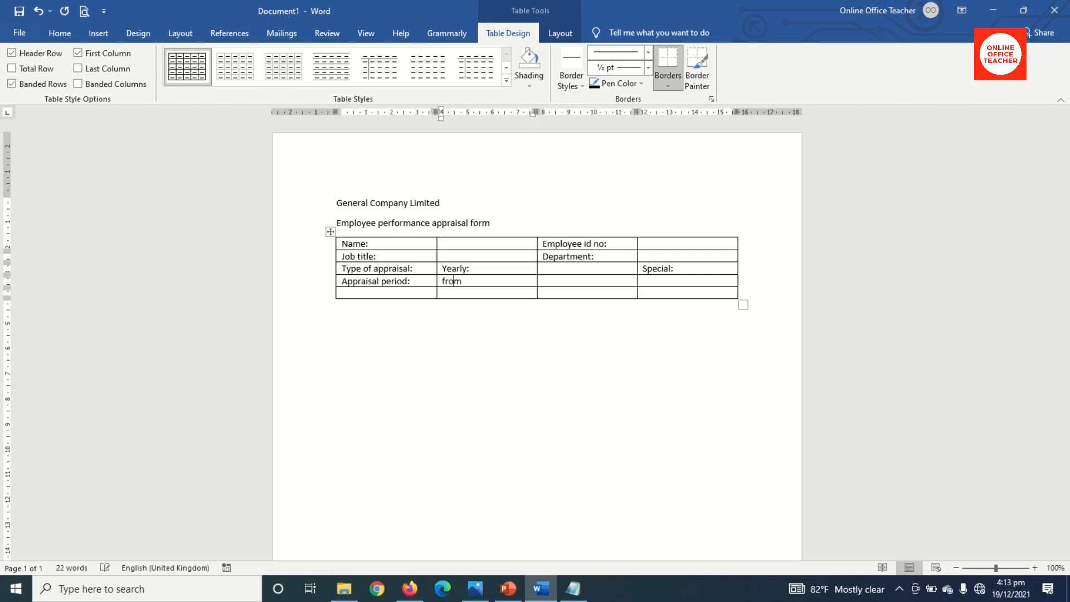
key(Tab)
key(Tab)
text(to:)
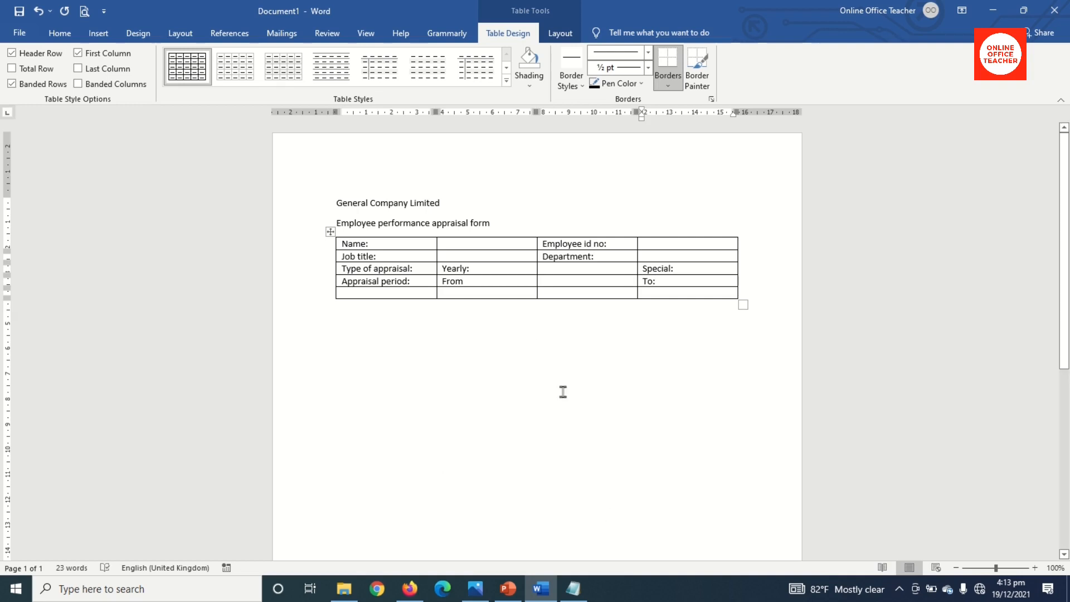
click(491, 279)
text(:)
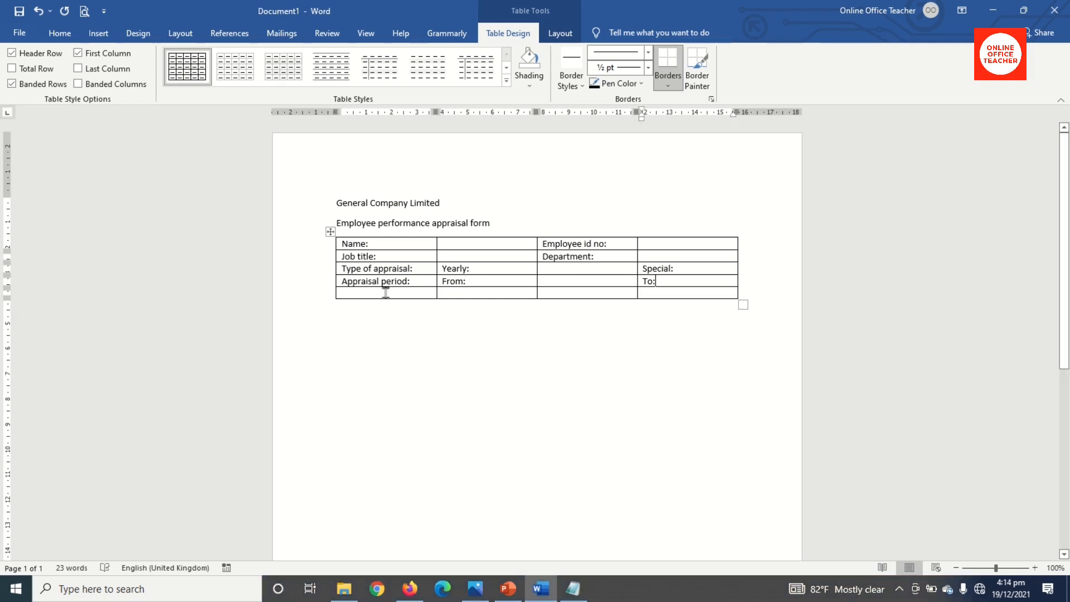
- Enter "This form must be returned to the Department of Human Resource by:" in the last row and the heading "Appraisal ratings" below the table
click(385, 292)
text(This form must be returned to the Department of Human Resource by:)
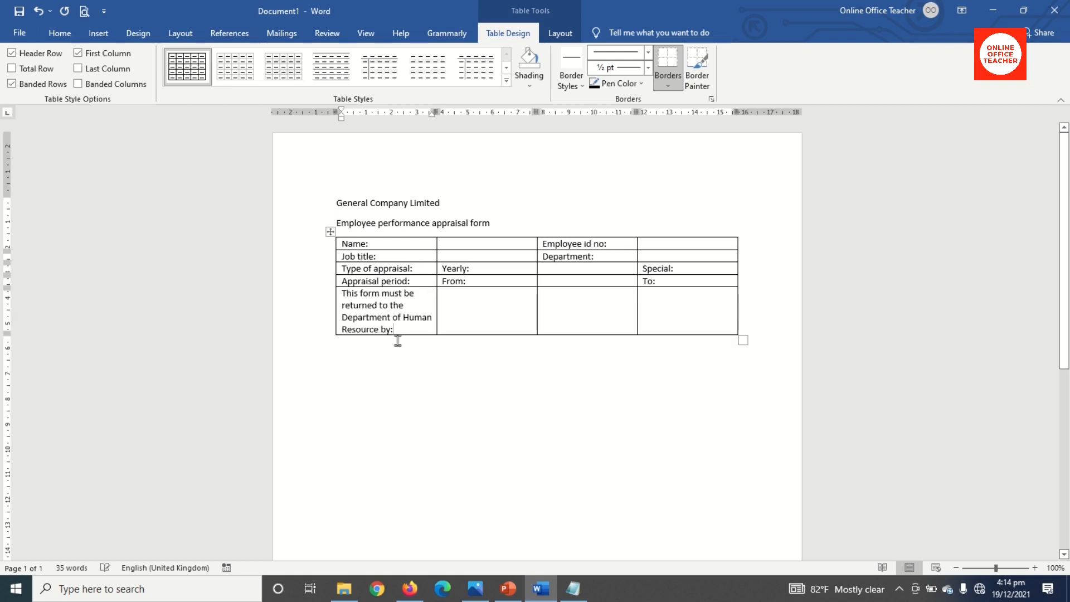
click(473, 386)
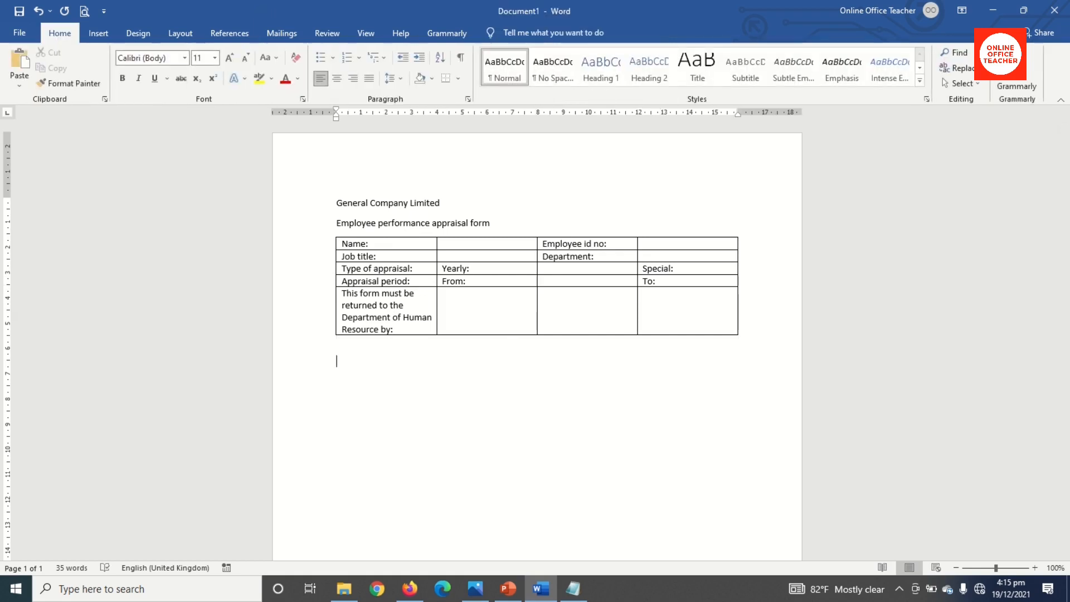
text(appraisal ratings)
key(Return)
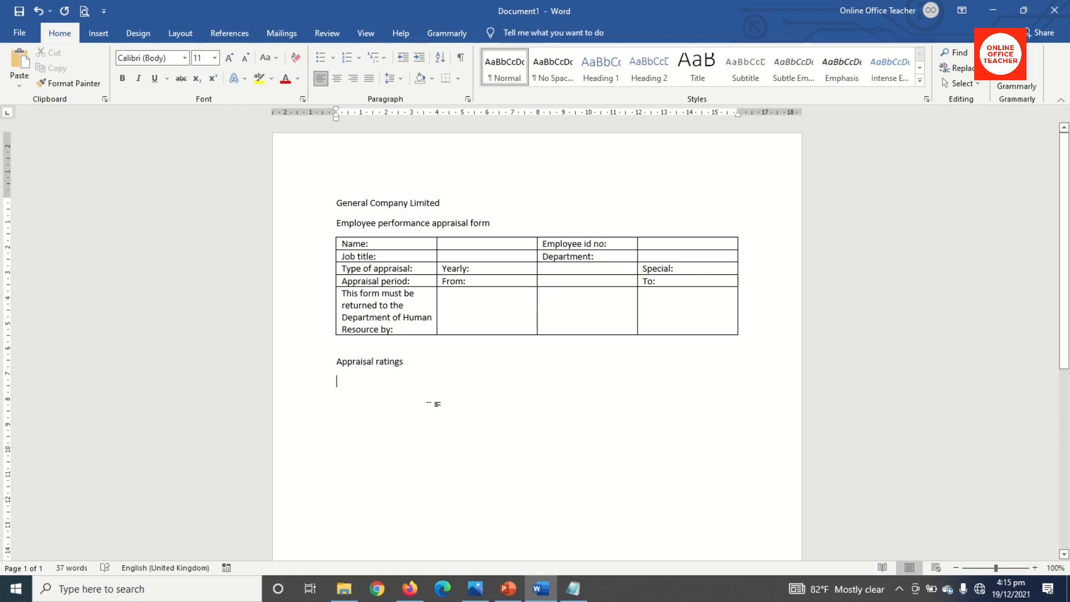
- Insert a 5-column, 11-row table and enter "INSTRUCTIONS: This appraisal form must be completed by the immediate supervisor based on performance standards previously established." in its first cell
click(98, 35)
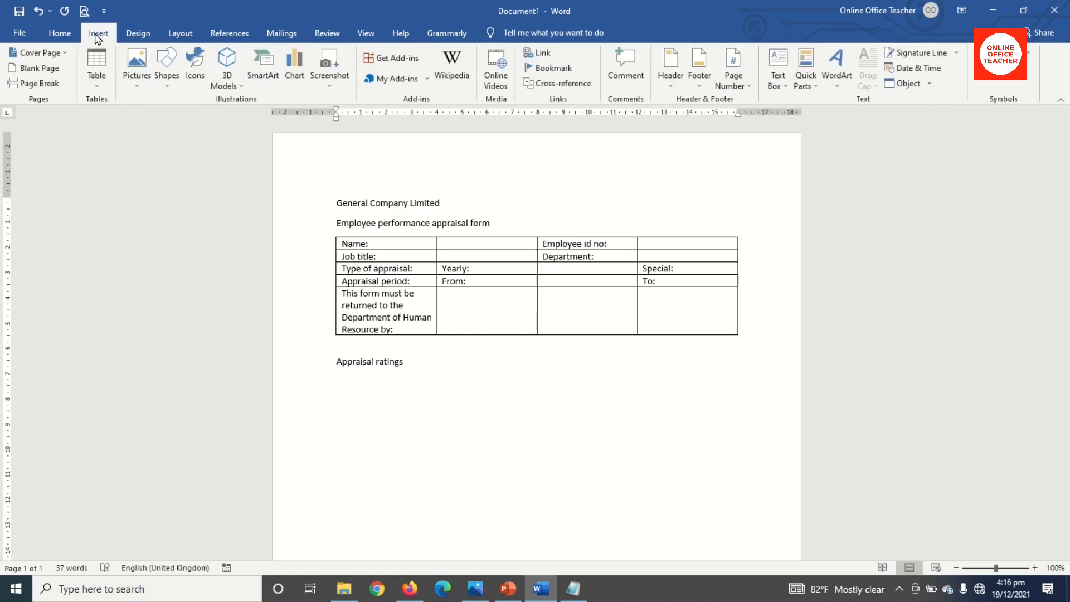
click(100, 74)
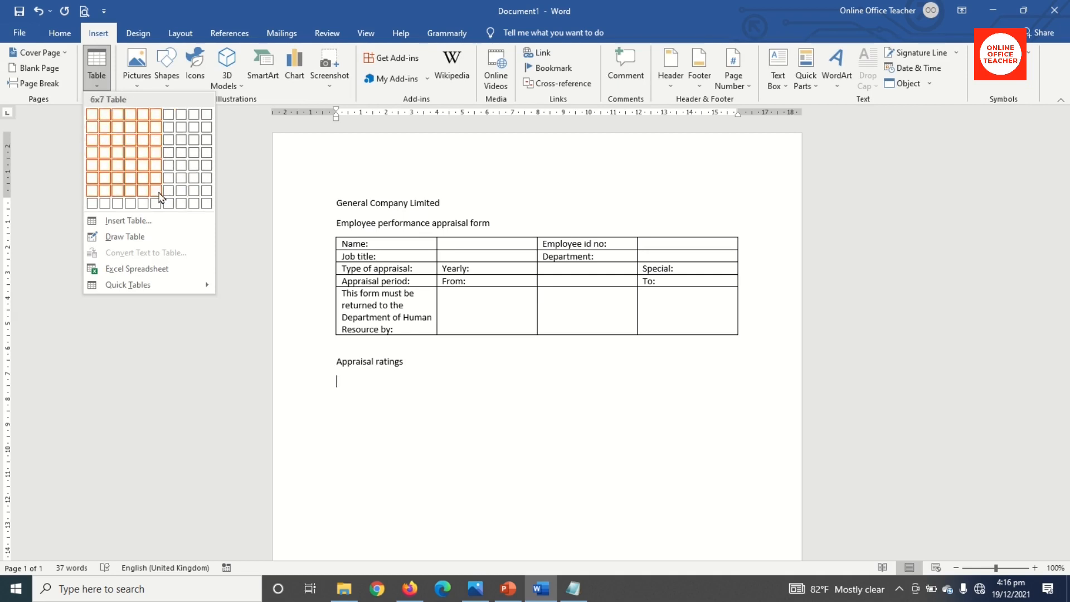
click(129, 222)
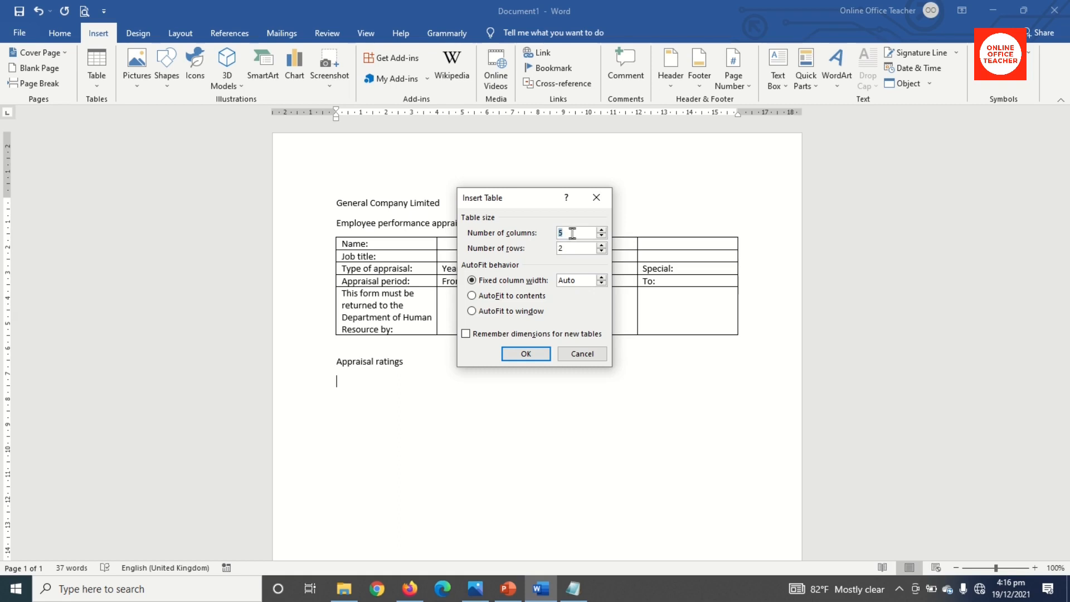
key(Tab)
text(11)
click(526, 354)
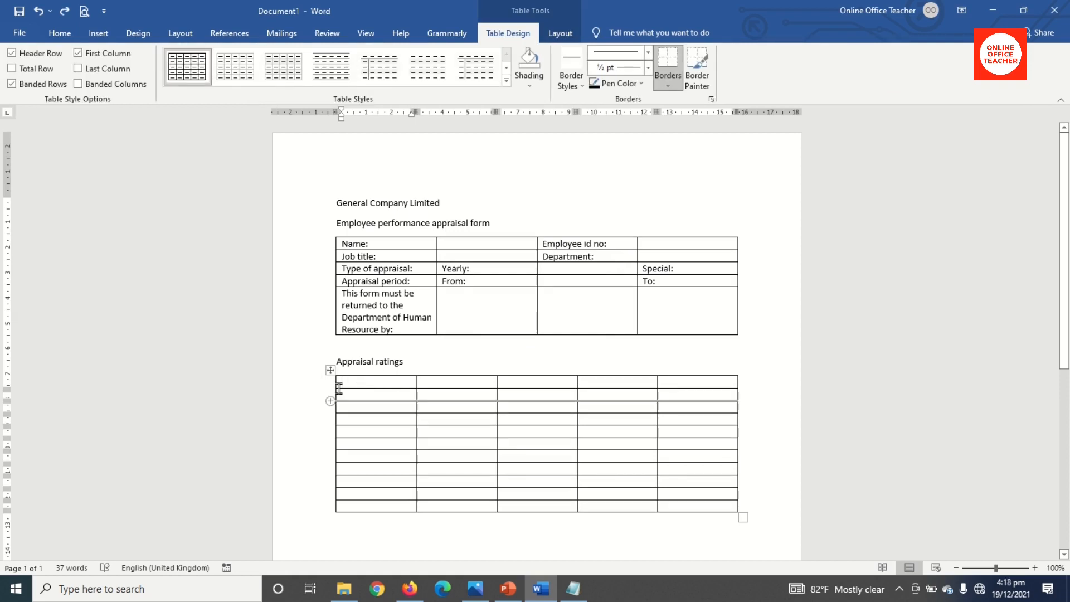
text(INSTRUCTIONS: This appraisal form must be completed by the immediate supervisor based on performance standards previously established.)
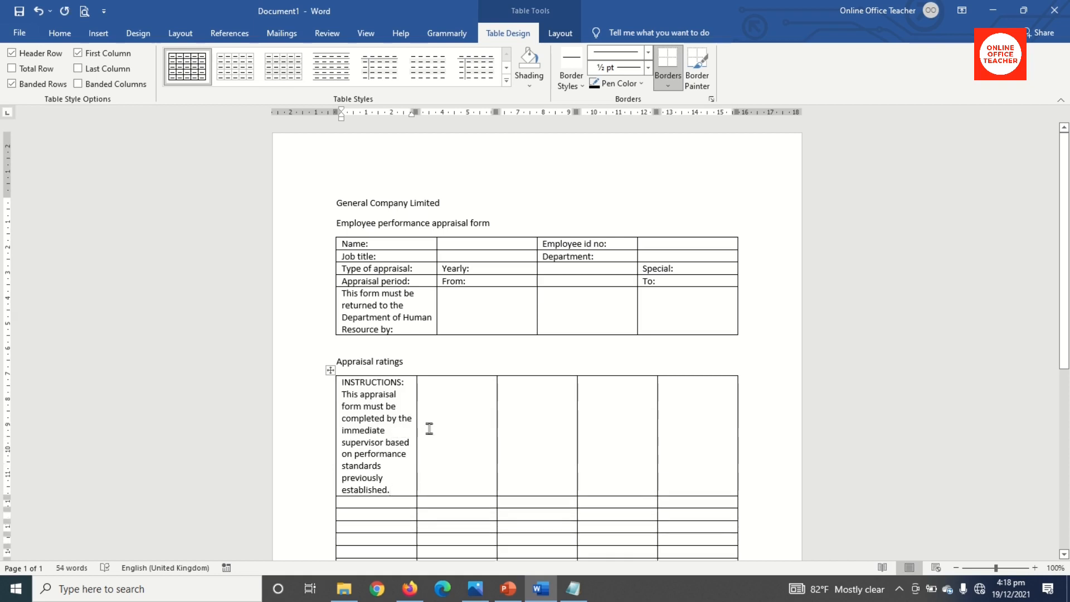
- Head the second, third and fifth columns of the ratings table "Exceeds standards", "Achieves standards" and "Below standards"
drag(454, 427, 708, 447)
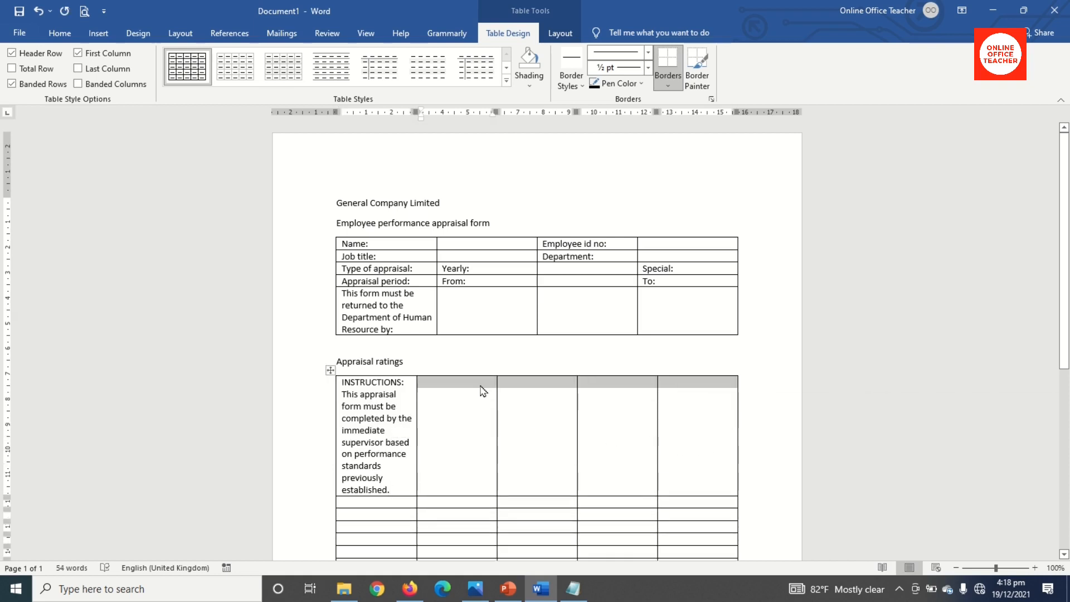
click(431, 406)
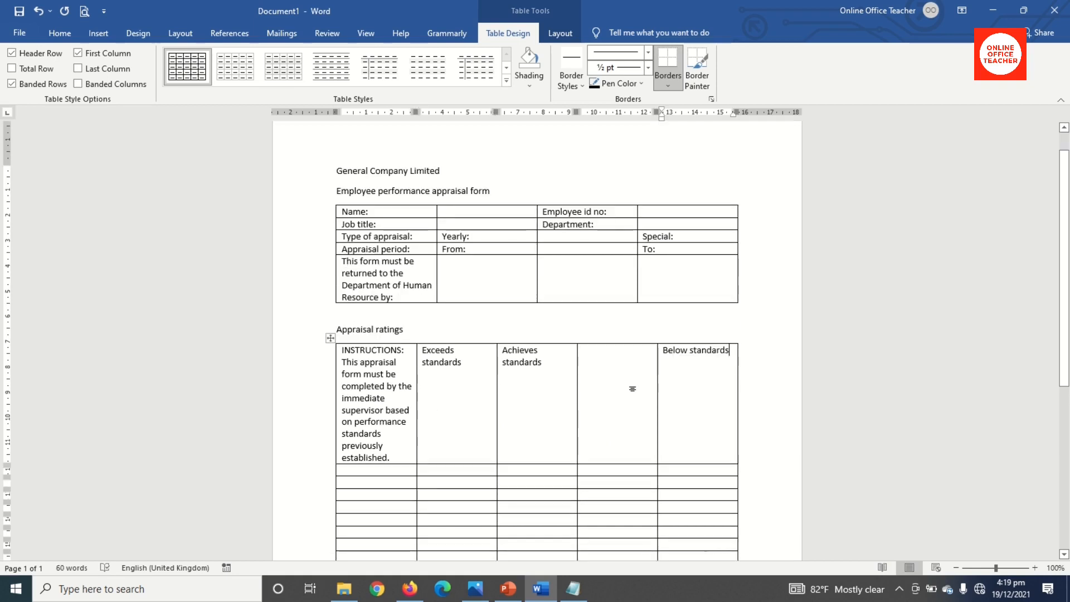
click(624, 379)
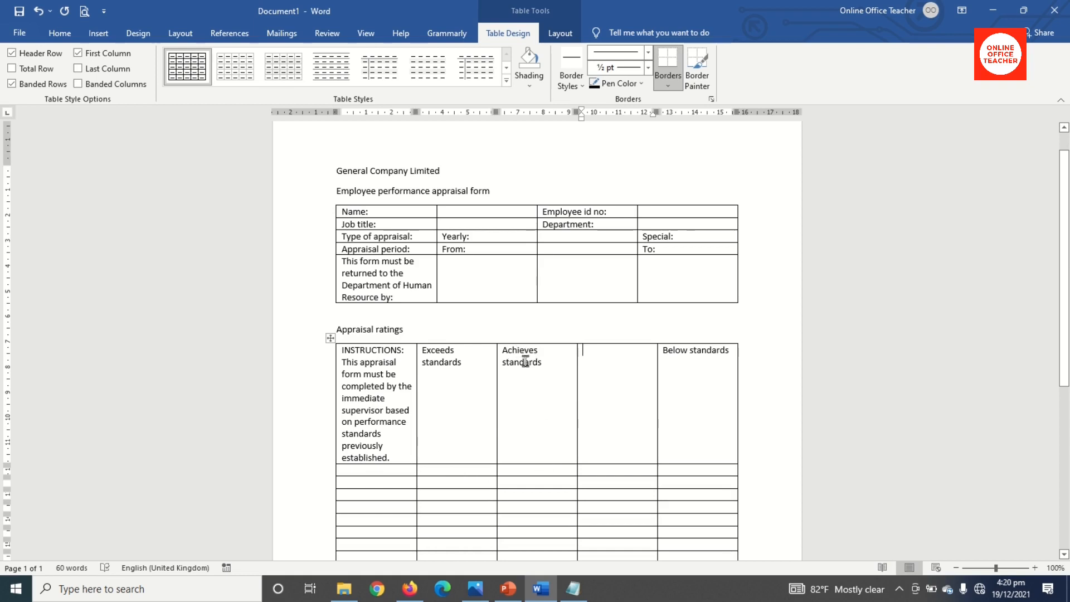
- Enter "P" in the third column and "M" in the fourth column of the ratings table's second row
click(534, 471)
text(P)
key(Tab)
text(M)
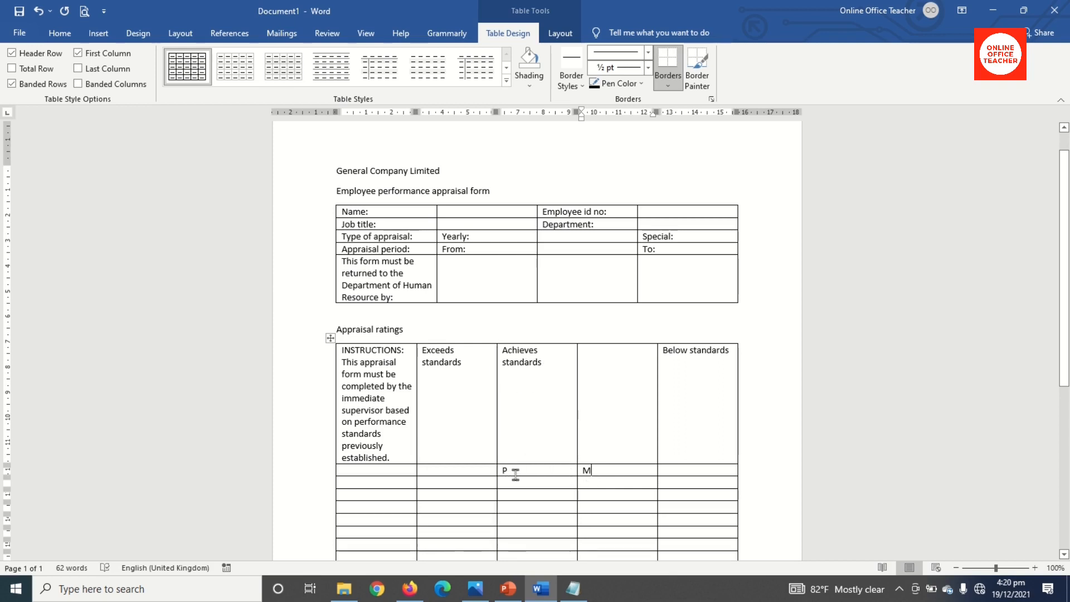
drag(511, 471, 501, 473)
drag(594, 473, 588, 480)
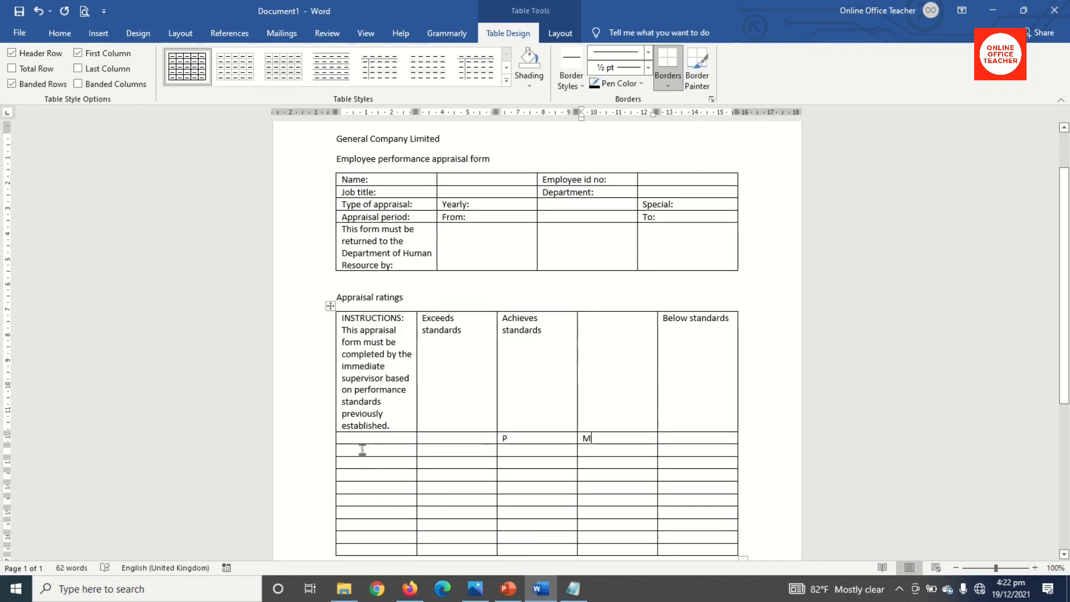
- Fill the ratings table's first column from the third row with Job knowledge, Quality of work, Productivity, Dependability, Attendance, Relations with others, Commitment to safety and the remaining criteria
click(362, 449)
drag(363, 449, 395, 547)
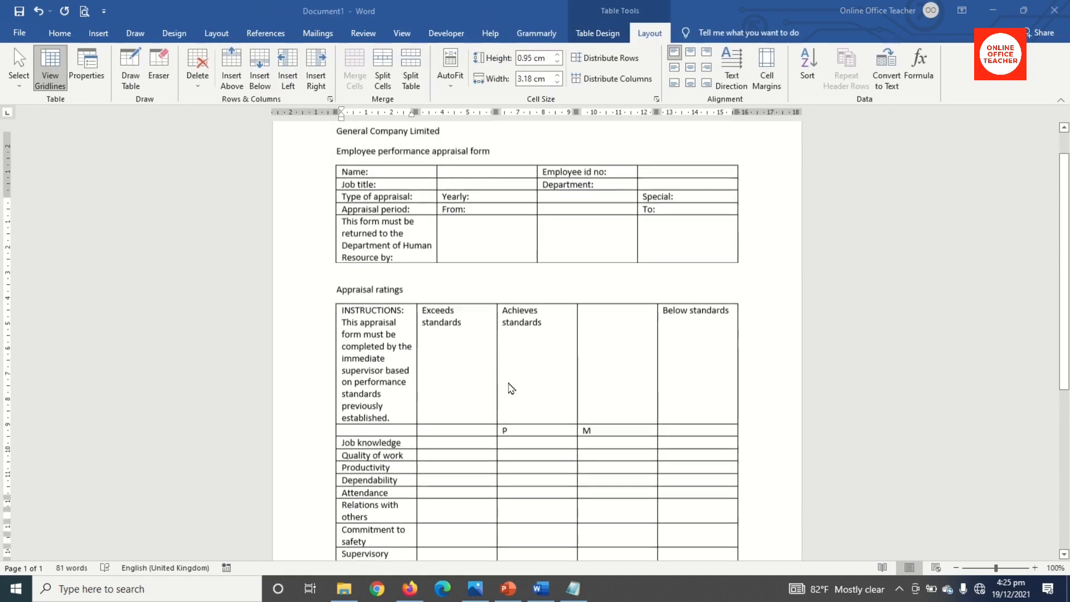
scroll(509, 388, up, 4)
scroll(471, 396, down, 9)
scroll(504, 482, up, 9)
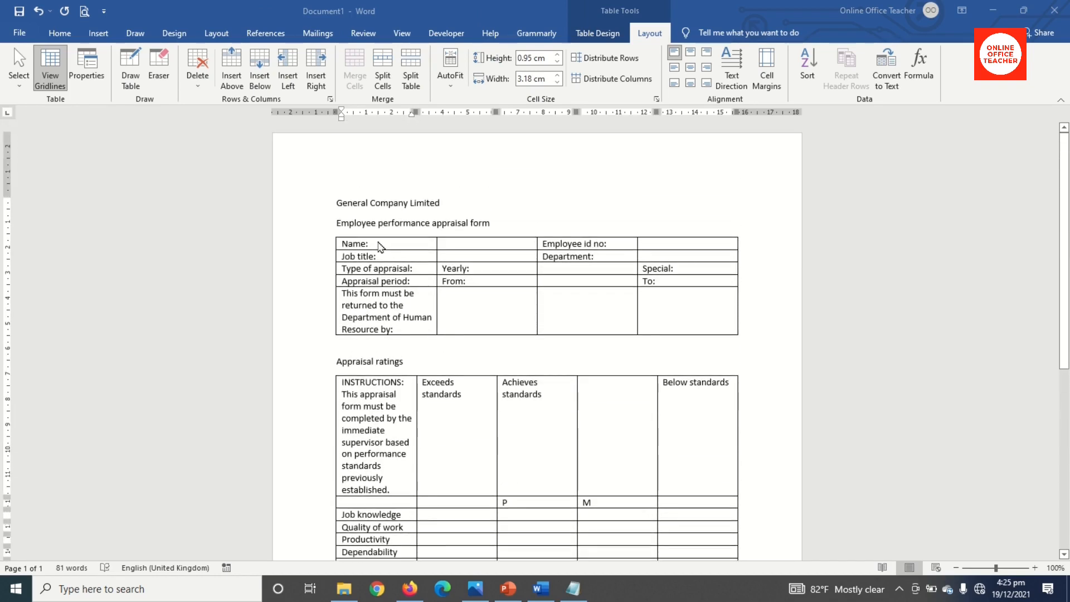
- Remove all borders from the employee details table
click(378, 243)
click(398, 243)
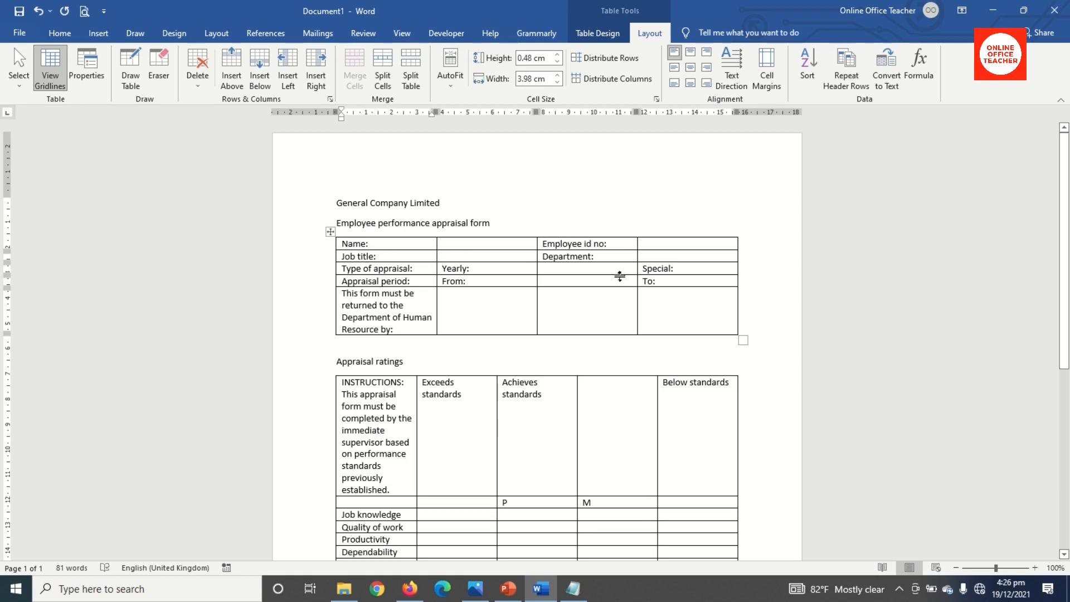
click(331, 233)
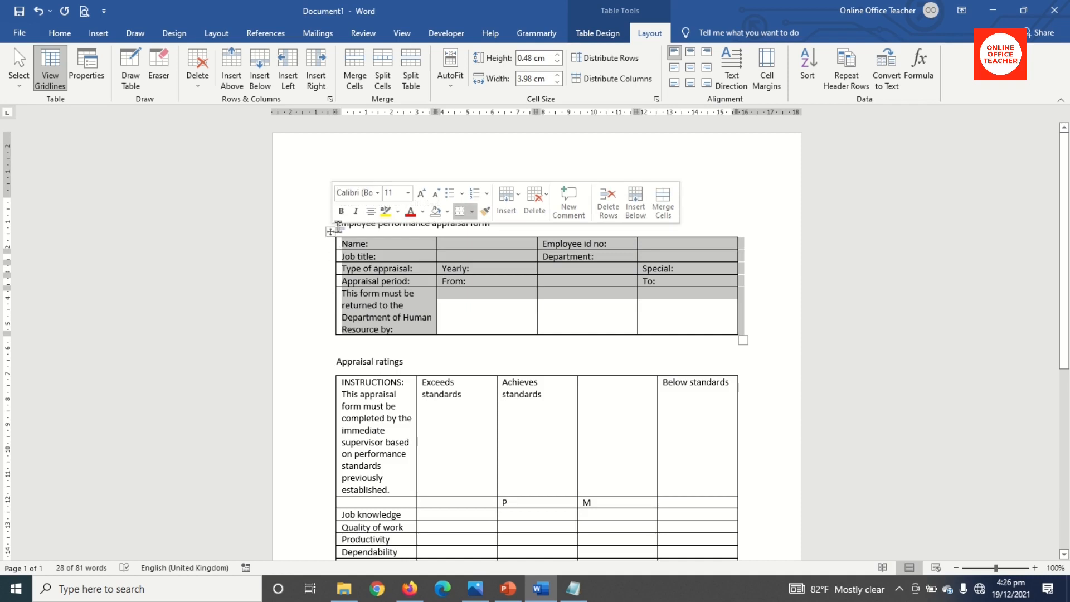
click(592, 35)
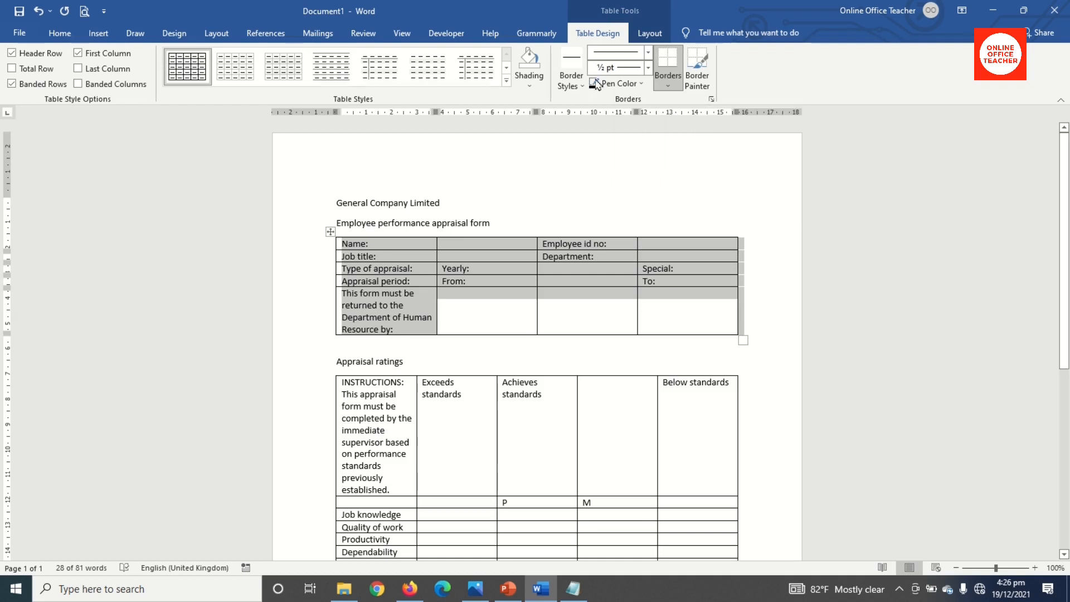
click(676, 87)
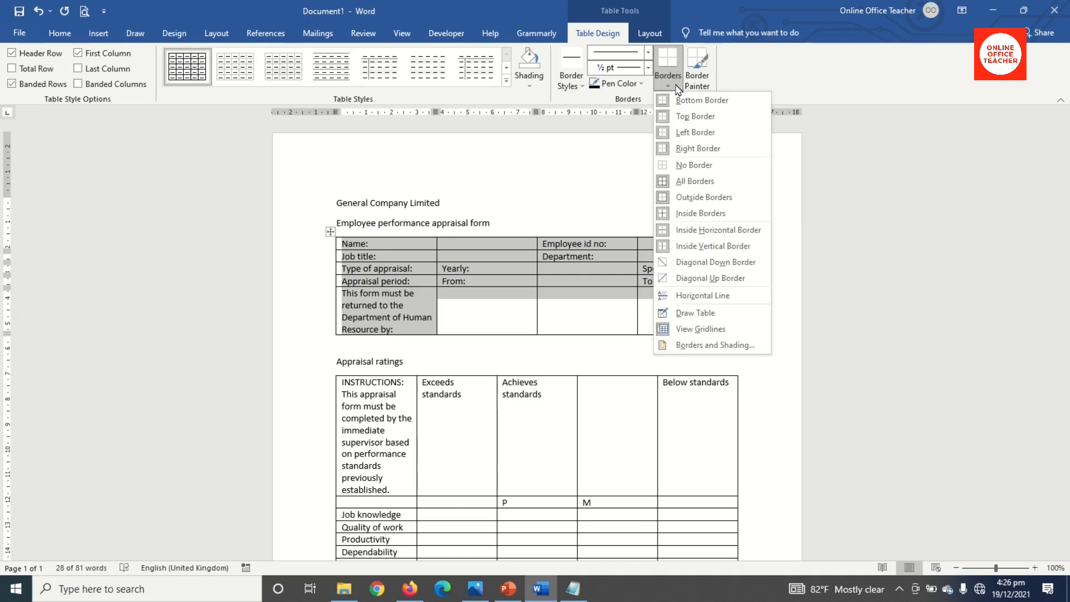
click(700, 169)
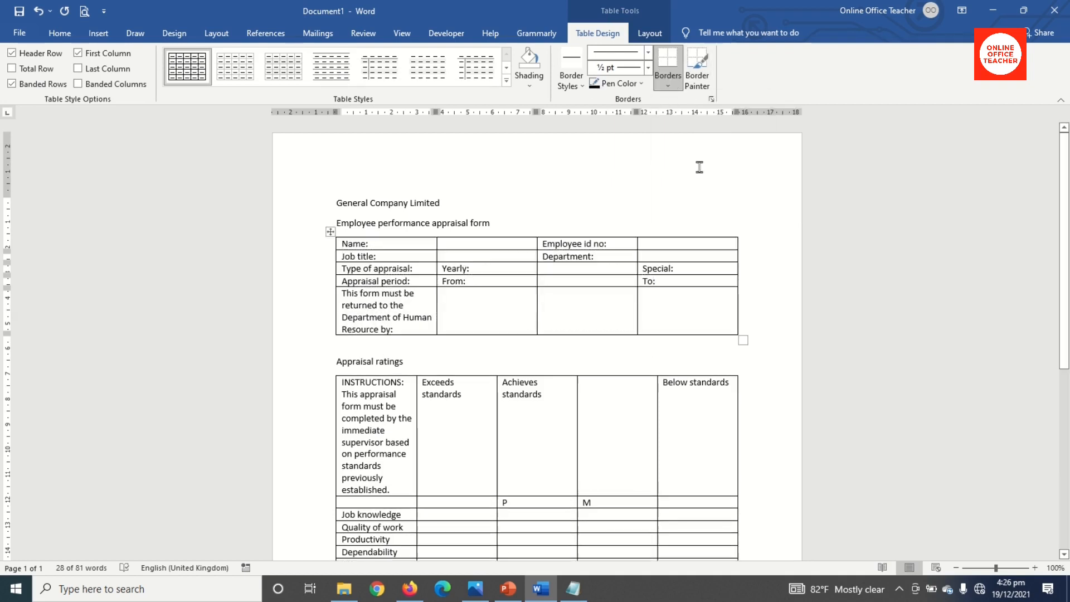
click(468, 295)
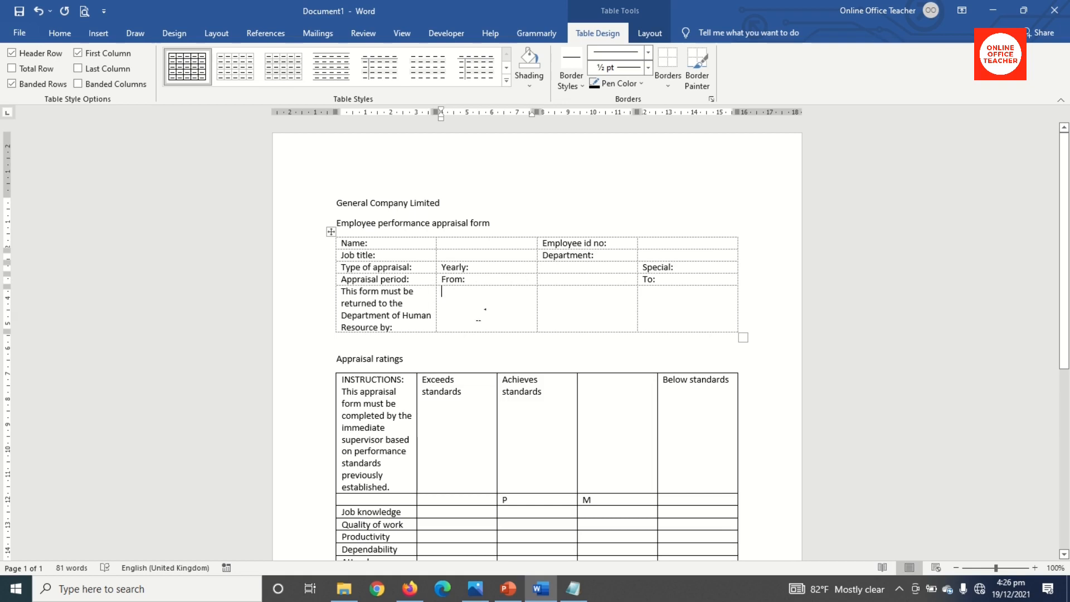
- Hide the gridlines of the borderless employee details table
click(330, 232)
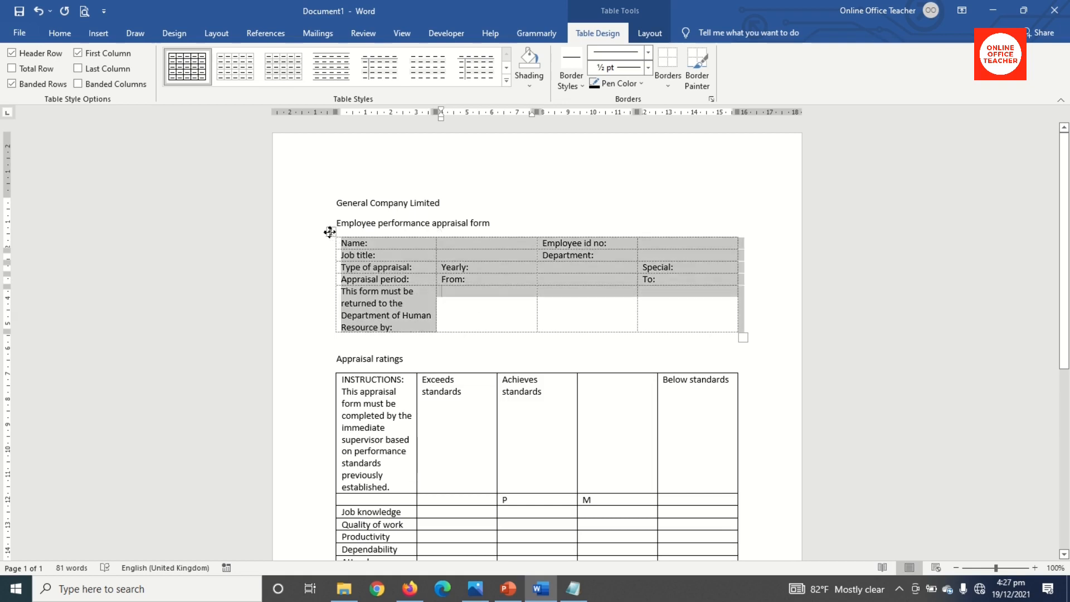
click(669, 87)
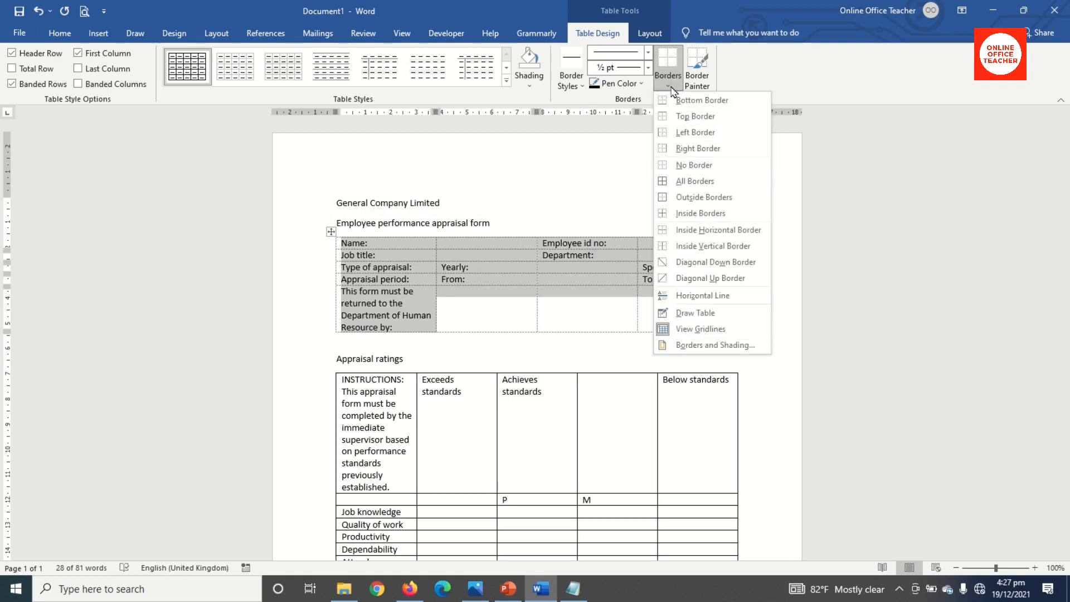
click(715, 333)
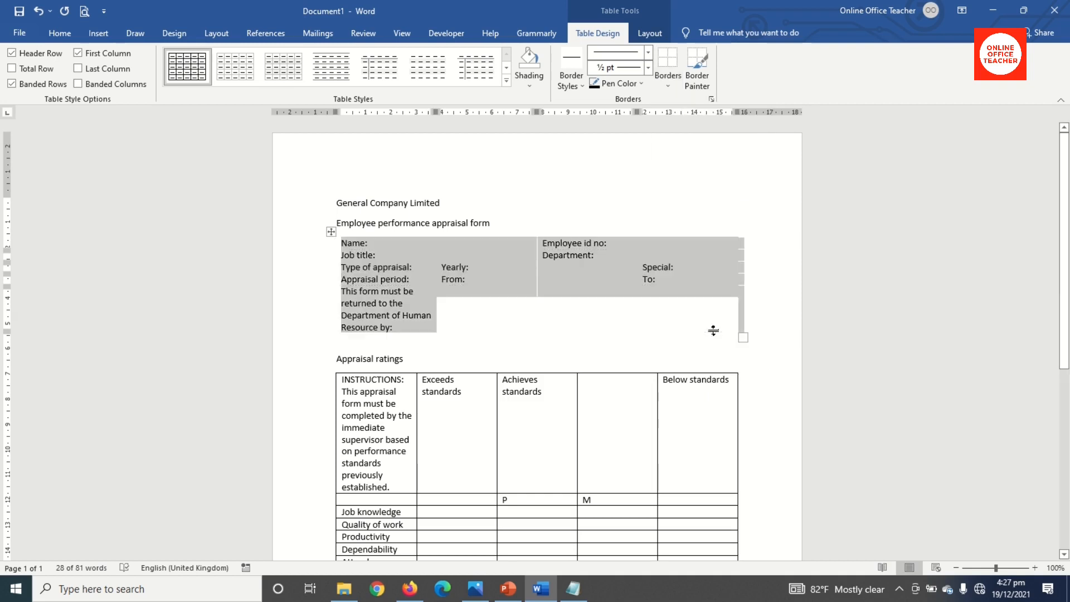
click(498, 275)
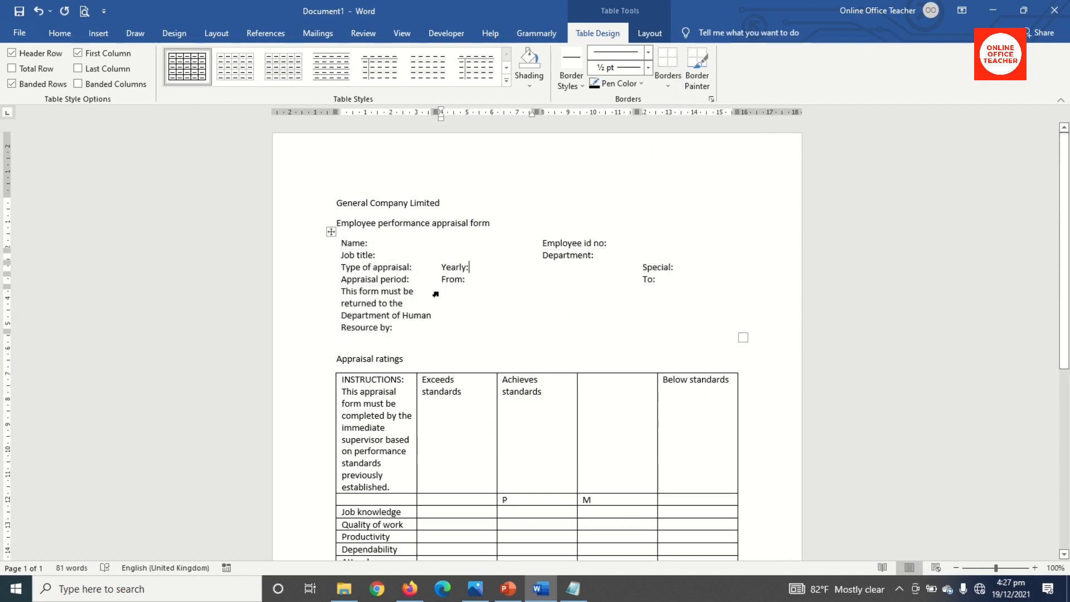
- Show the gridlines of the employee details table again
click(331, 231)
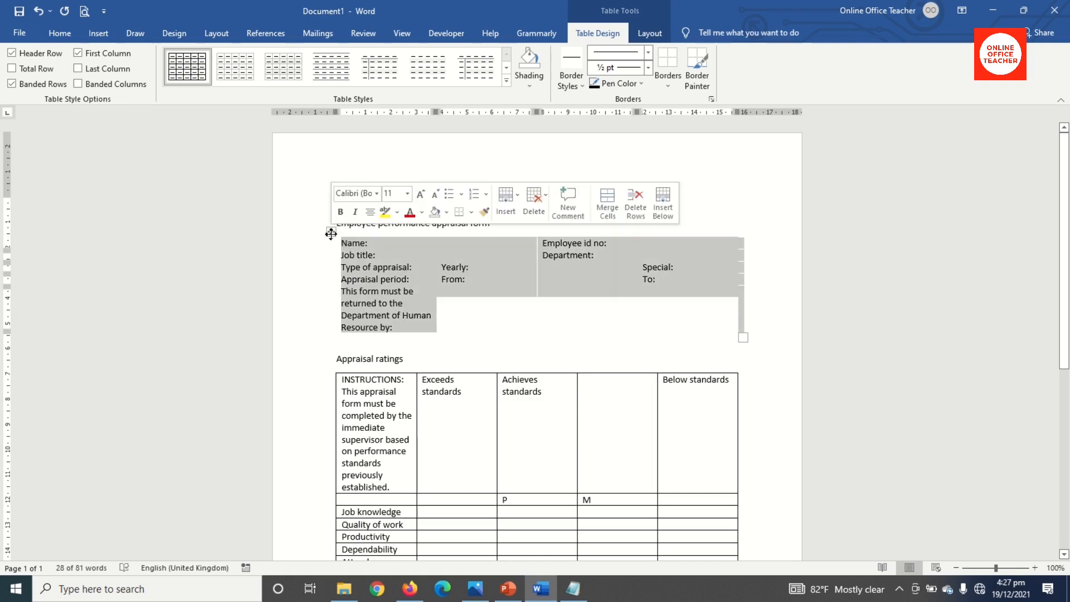
click(668, 84)
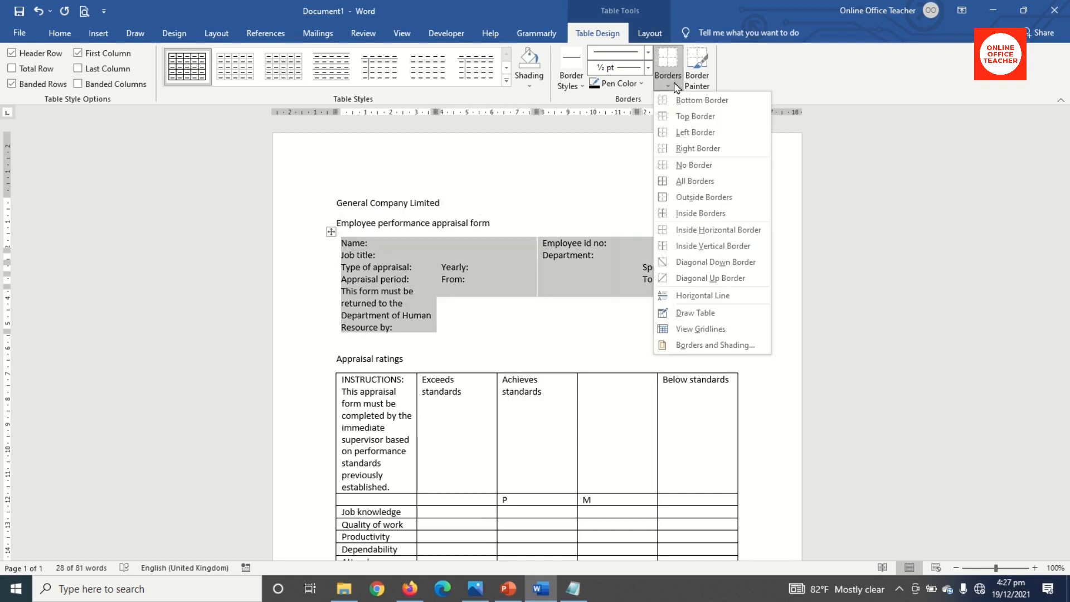
click(721, 337)
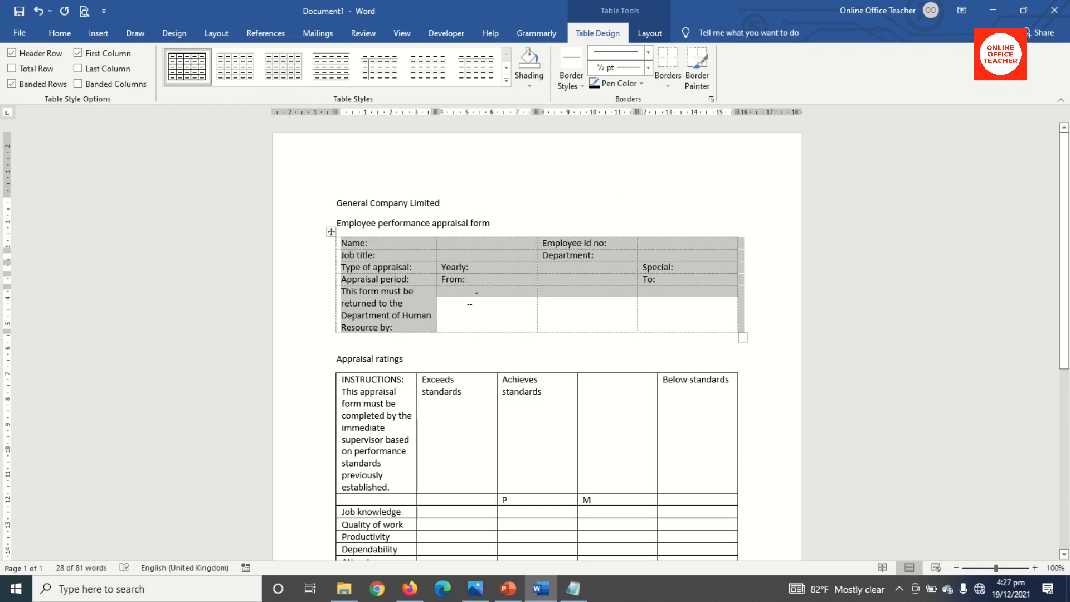
click(440, 296)
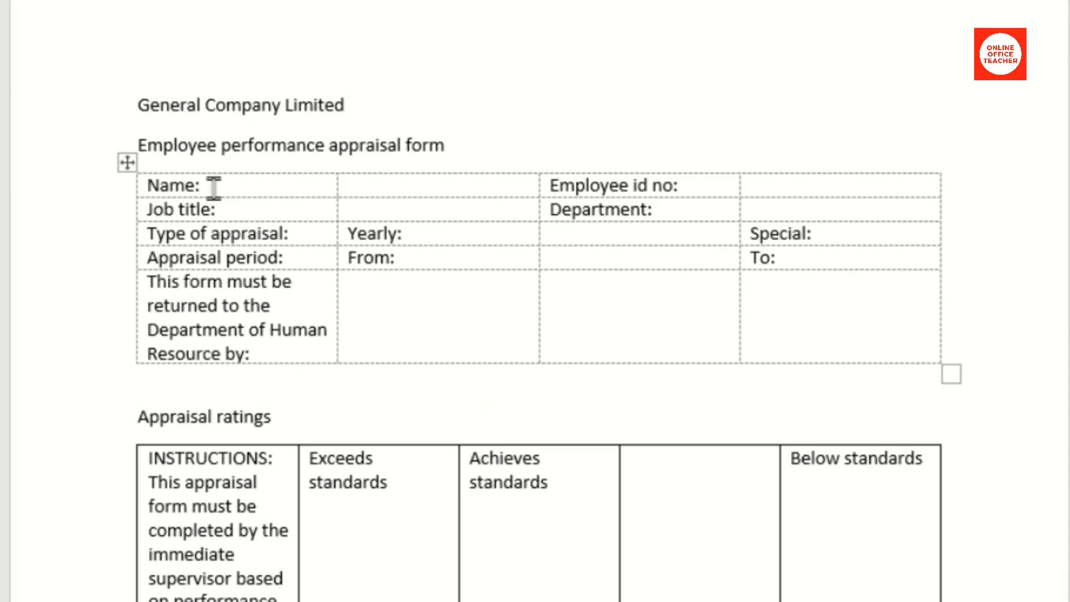
- Narrow only the "Name:" cell in the first row so it fits its label closely
mouse_move(118, 195)
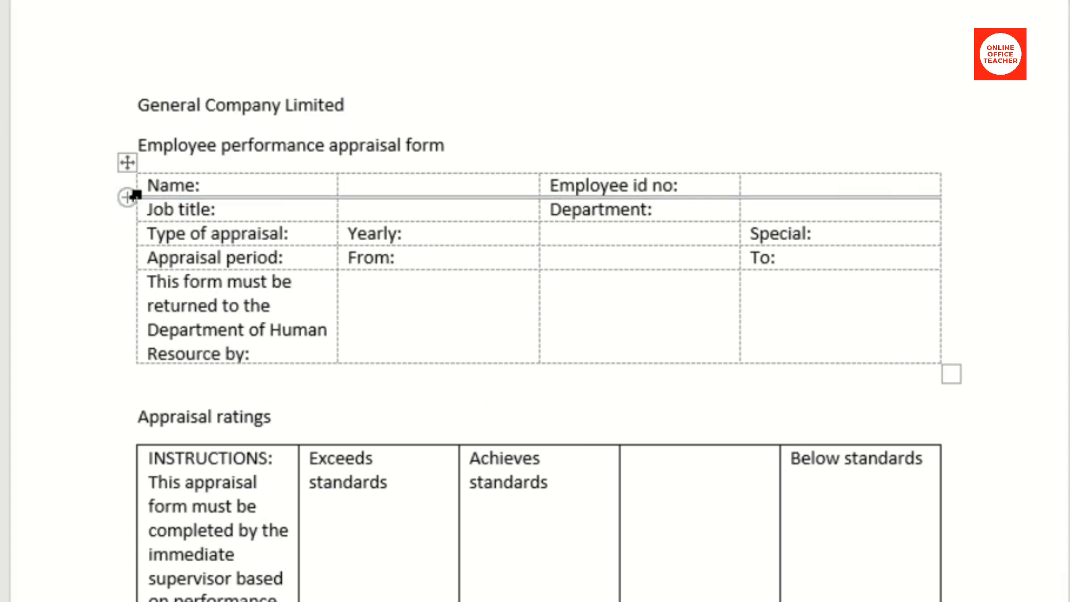
click(138, 186)
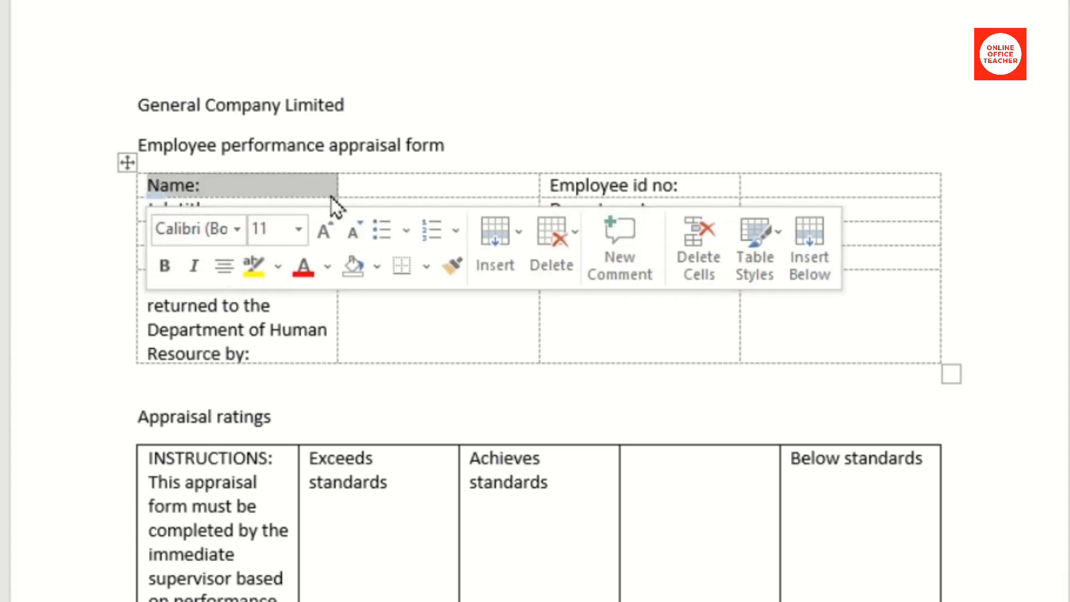
drag(338, 185, 222, 198)
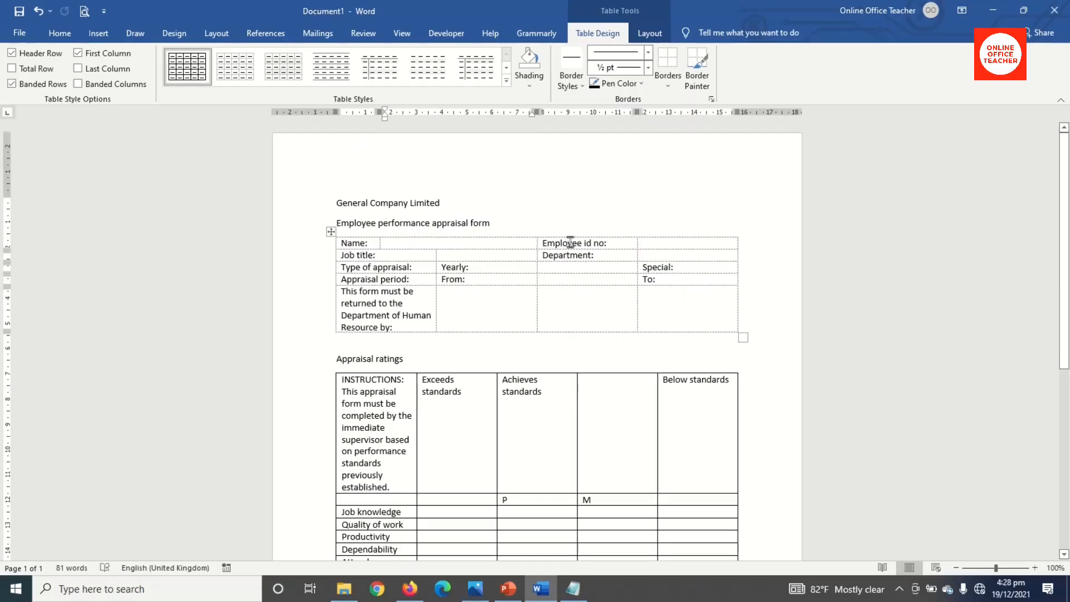
- Narrow the "Employee id no:", "Job title:" and "Department:" cells individually so each fits its label
click(593, 244)
click(537, 245)
drag(638, 243, 615, 242)
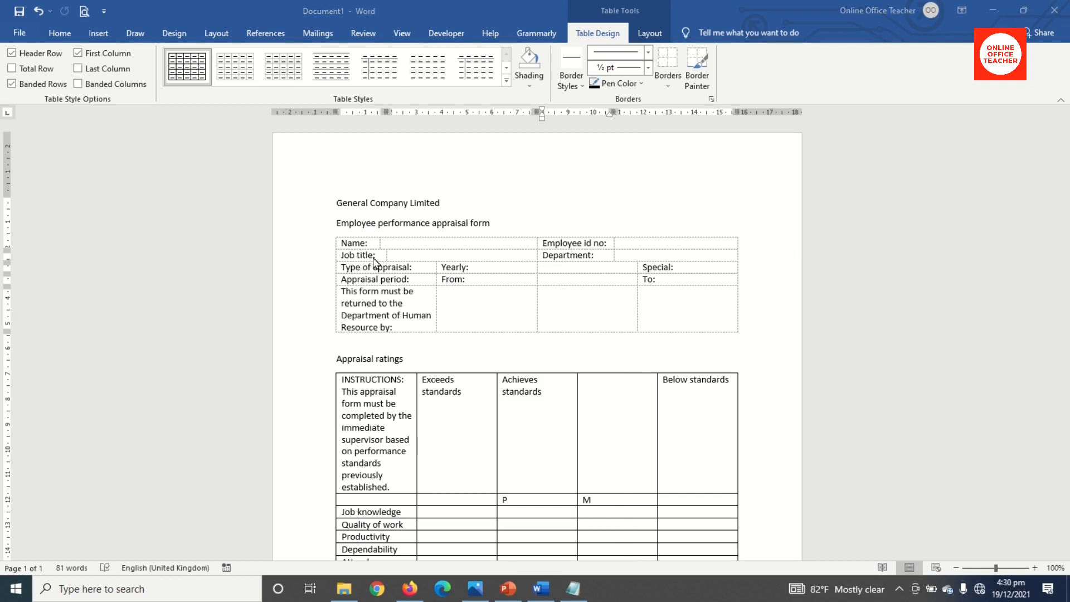
click(373, 258)
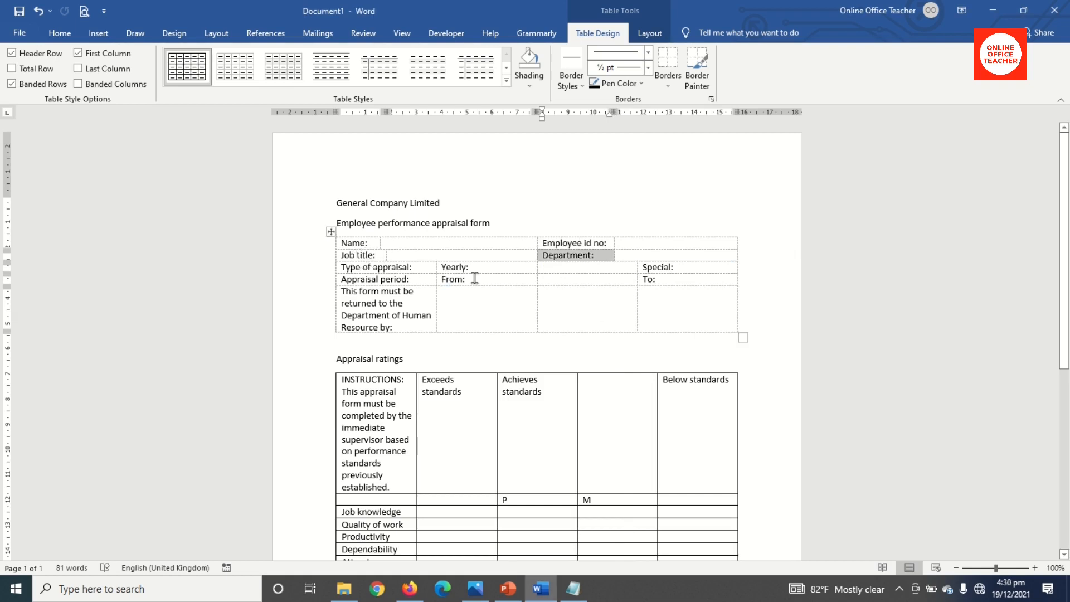
click(600, 259)
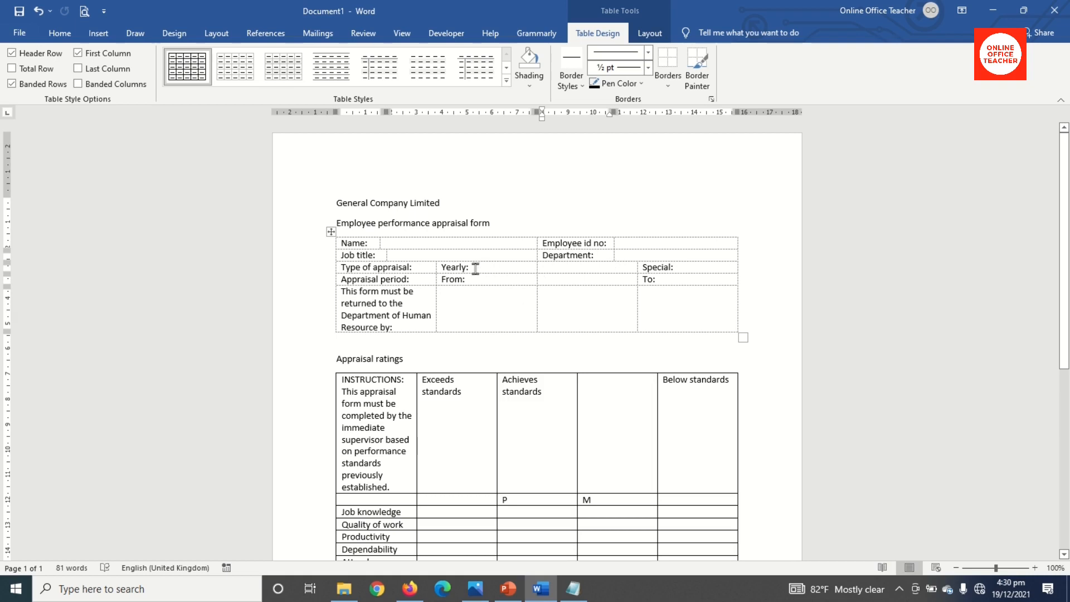
- Merge the "Yearly:" cell with the empty cell beside it in the "Type of appraisal:" row
drag(473, 267, 563, 268)
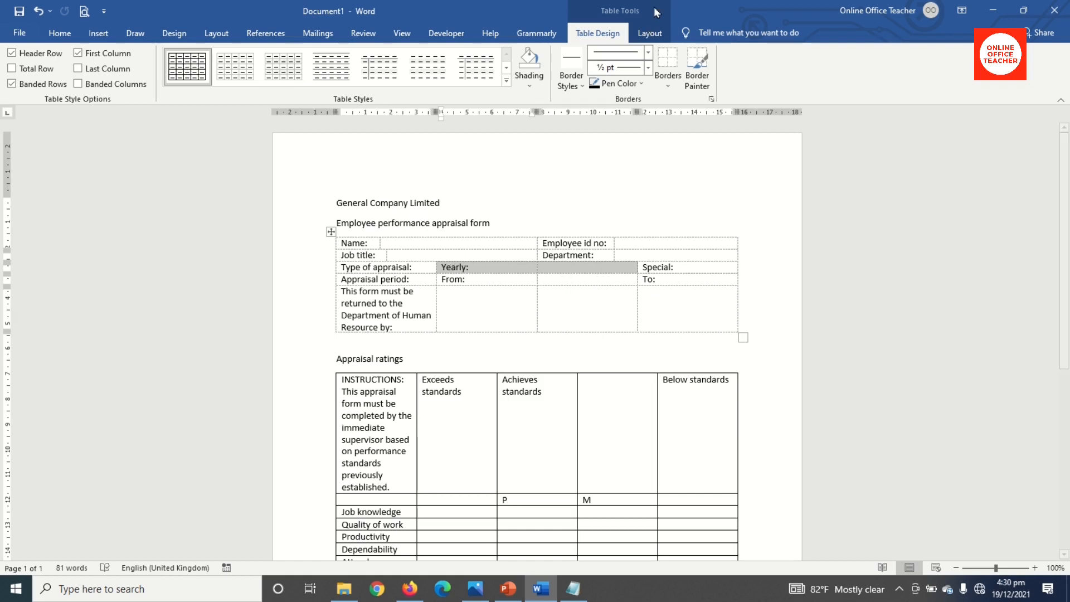
click(650, 34)
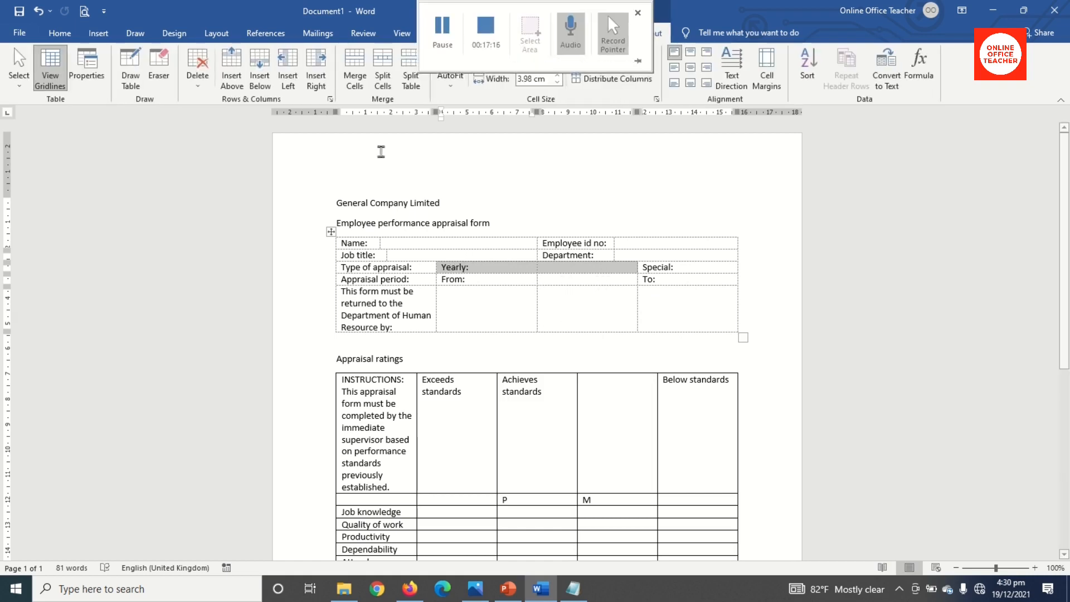
click(355, 68)
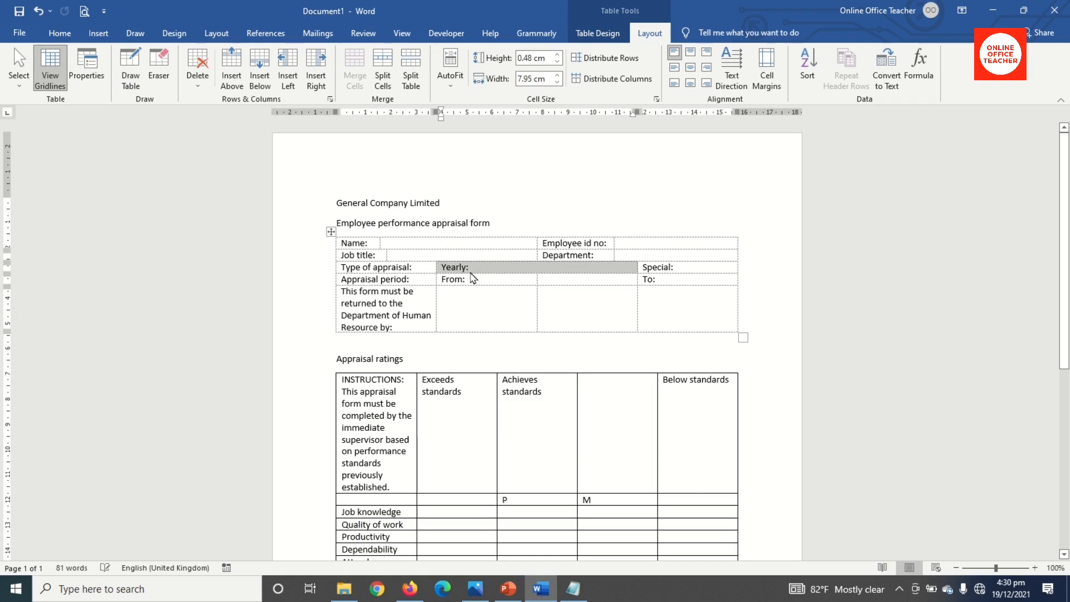
- Distribute the "Yearly:" and "Special:" cells to equal widths across the rest of the "Type of appraisal:" row
drag(637, 269, 570, 268)
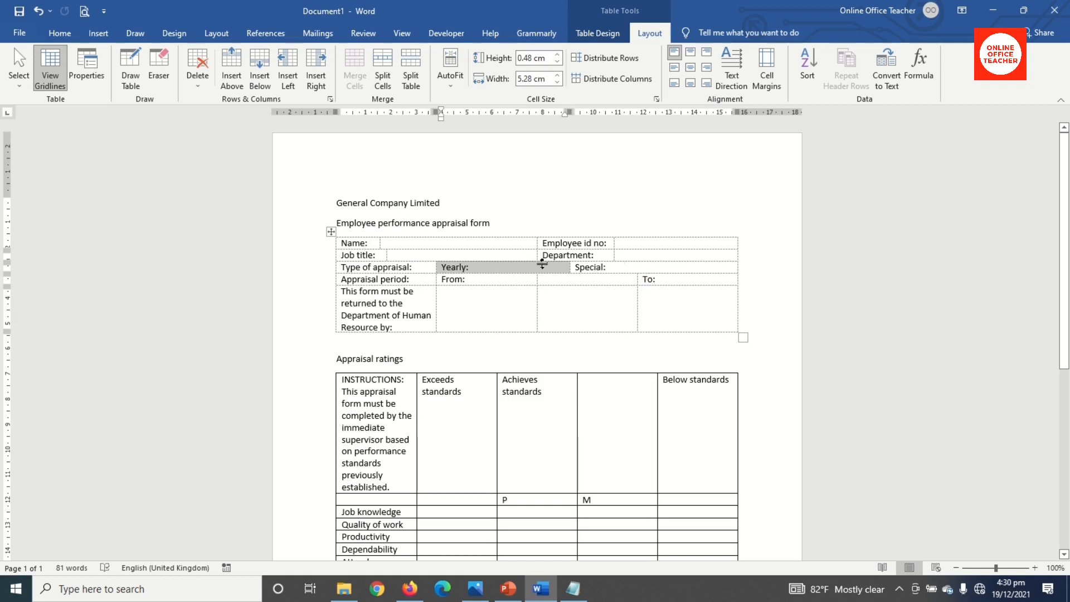
drag(527, 272, 614, 271)
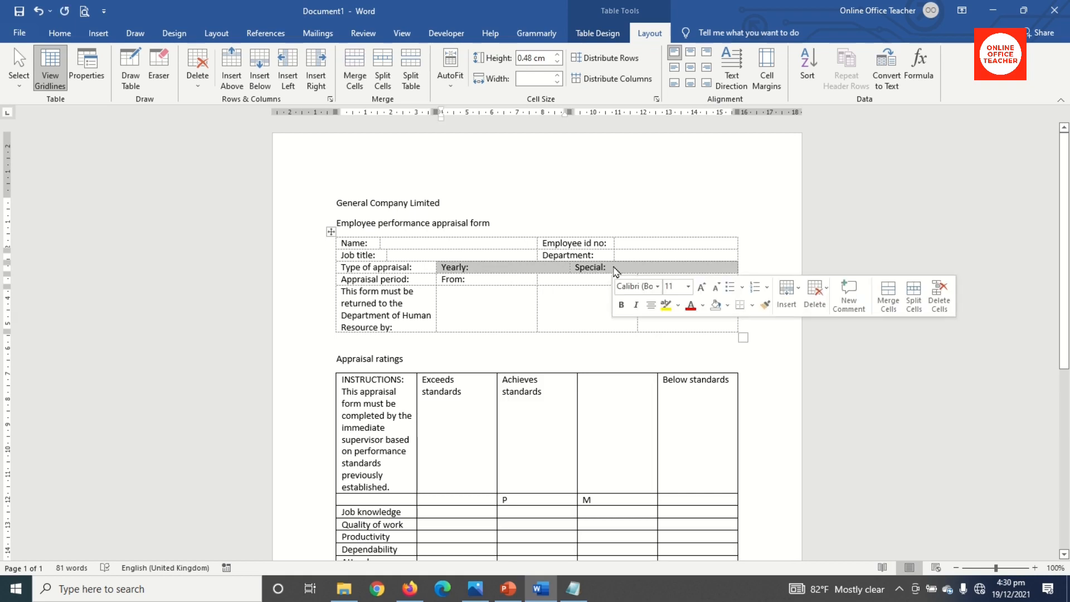
click(612, 82)
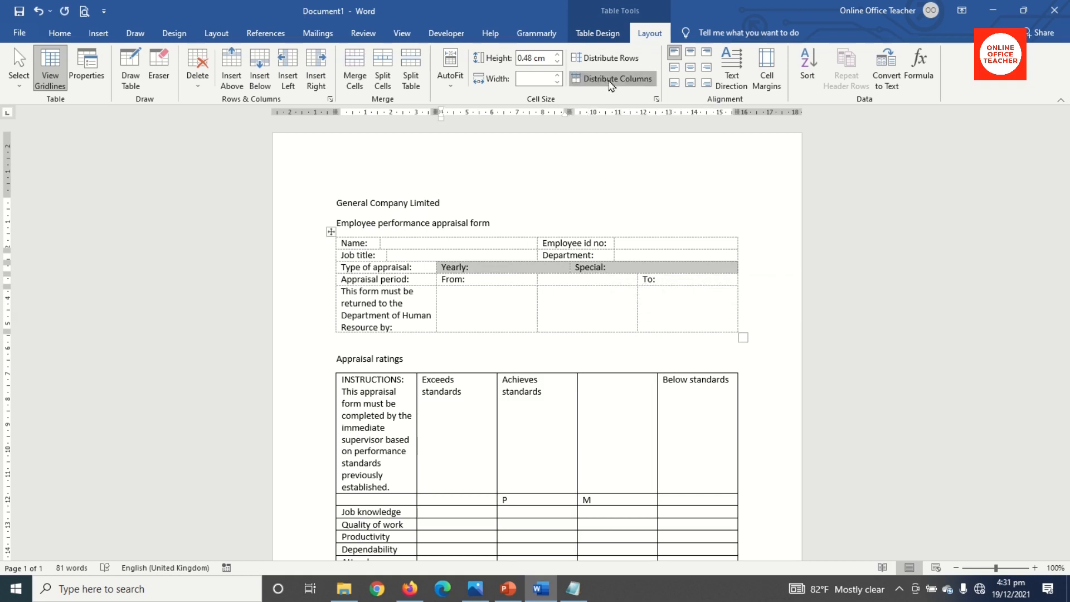
click(508, 272)
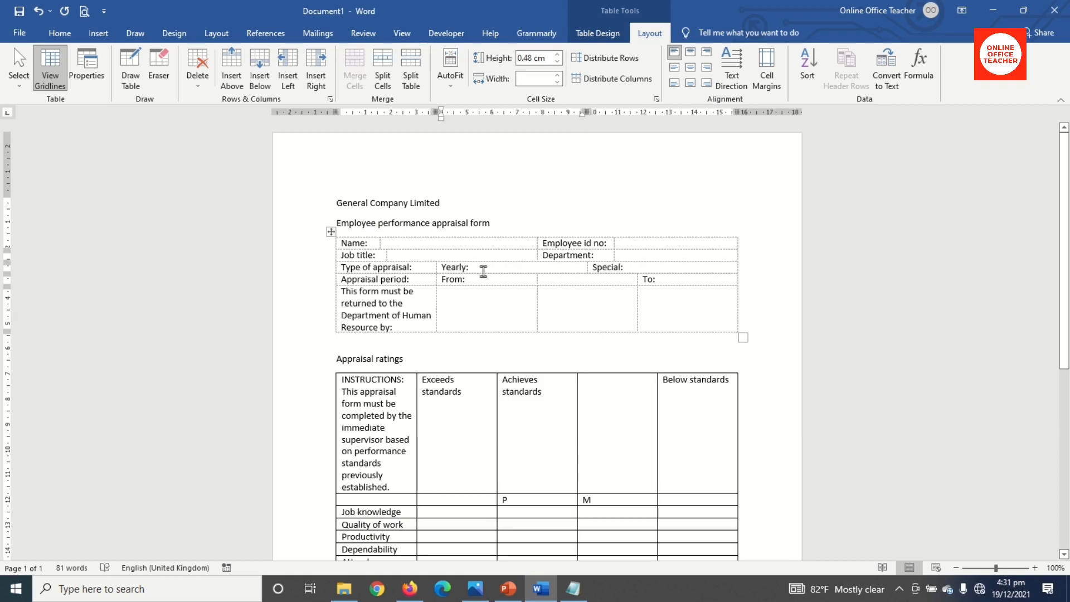
click(613, 273)
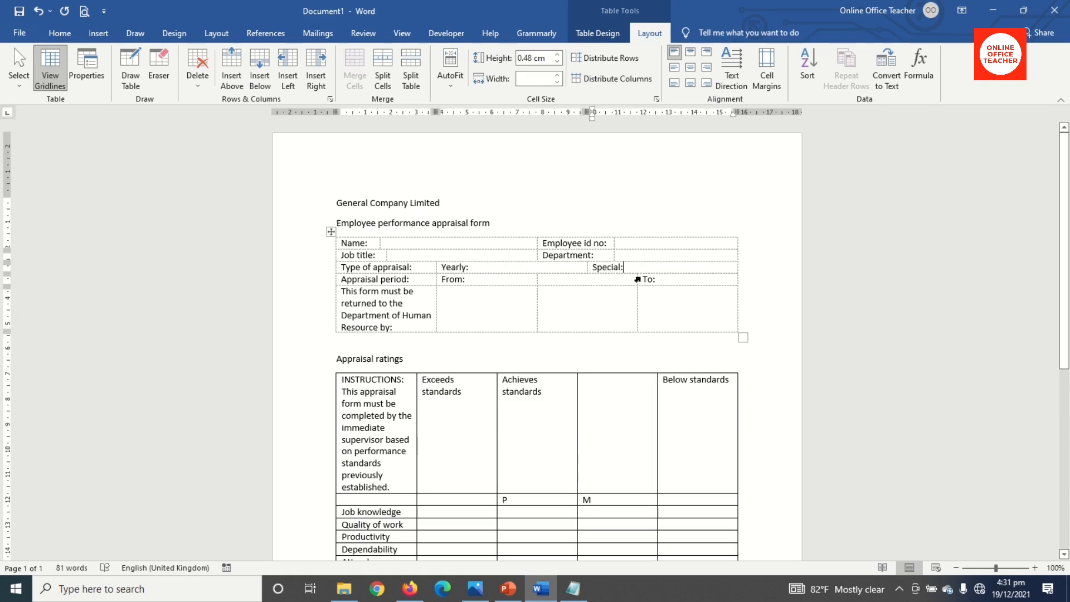